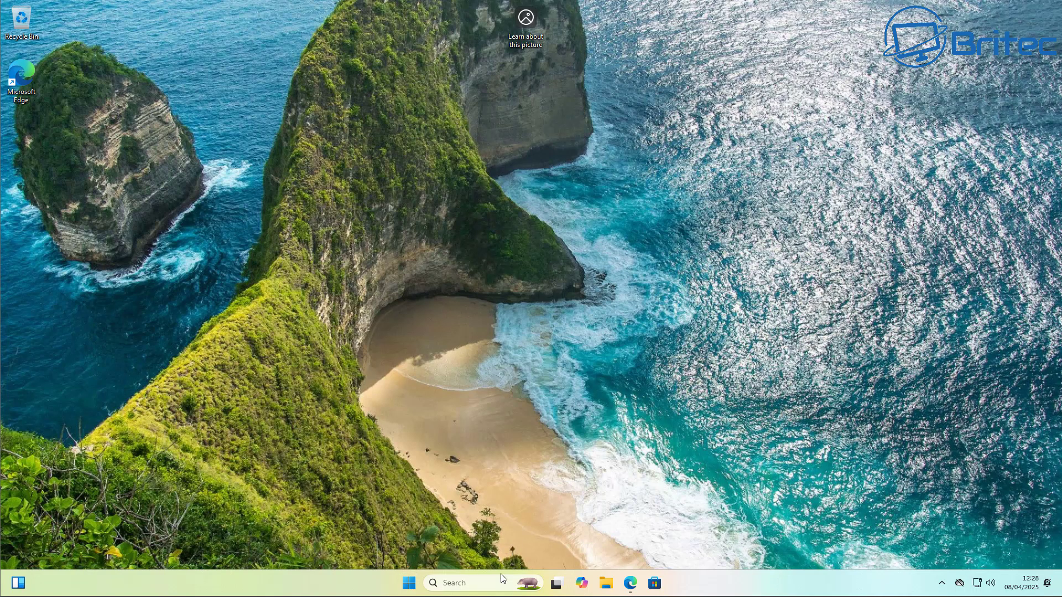
- Open the Windows Update page in a maximized Settings window
{"action": "left_click", "coordinate": [409, 583]}
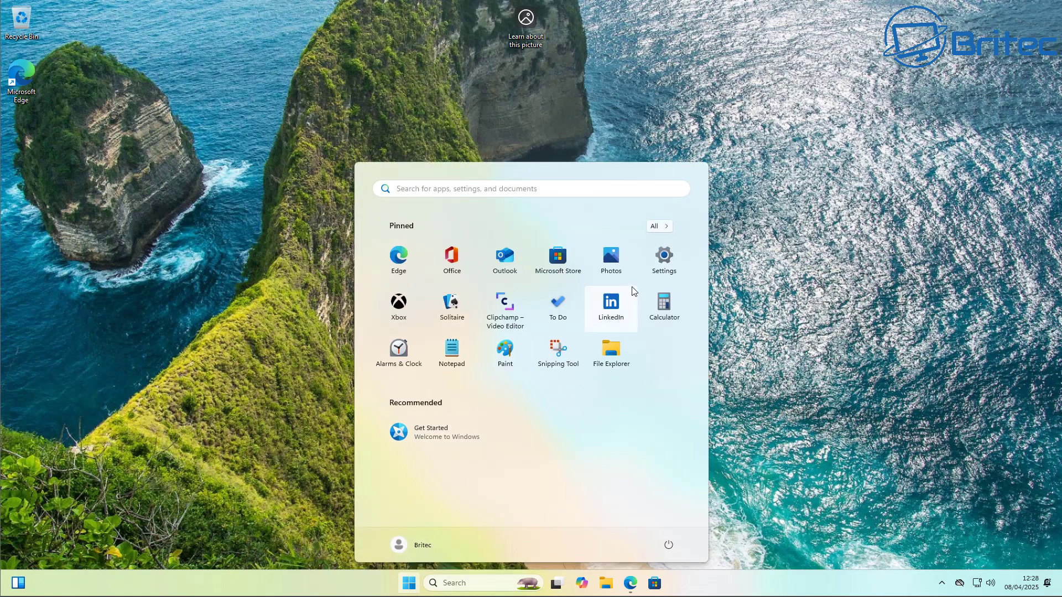
{"action": "left_click", "coordinate": [664, 255]}
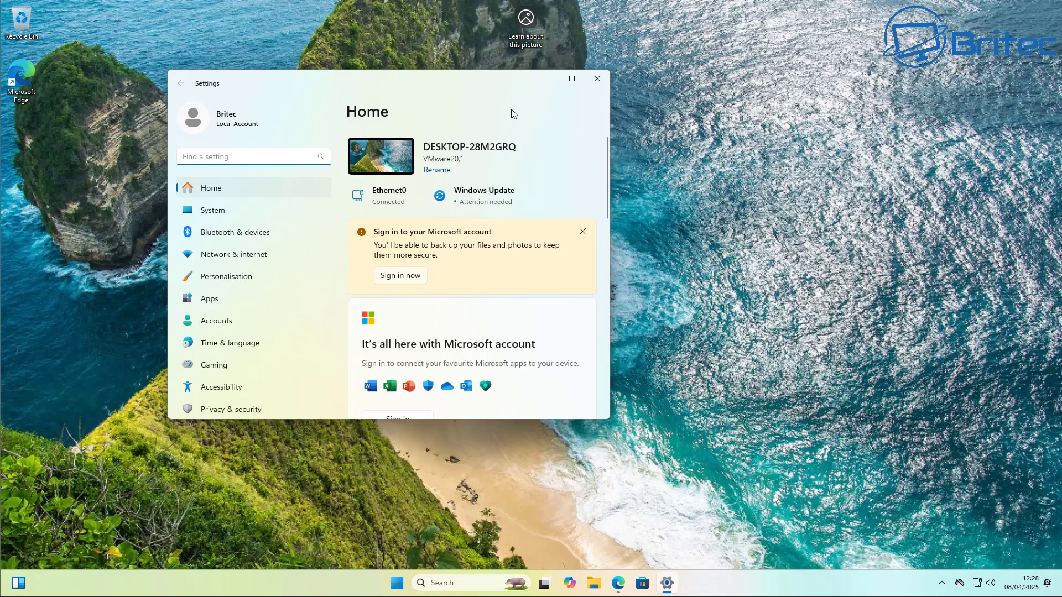
{"action": "left_click", "coordinate": [572, 80]}
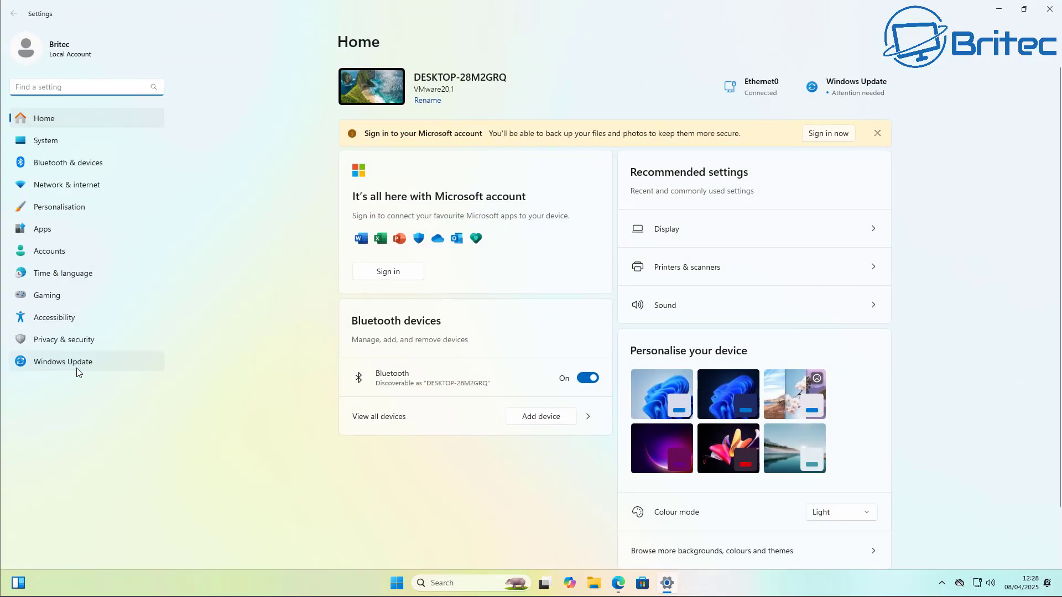
{"action": "left_click", "coordinate": [78, 362]}
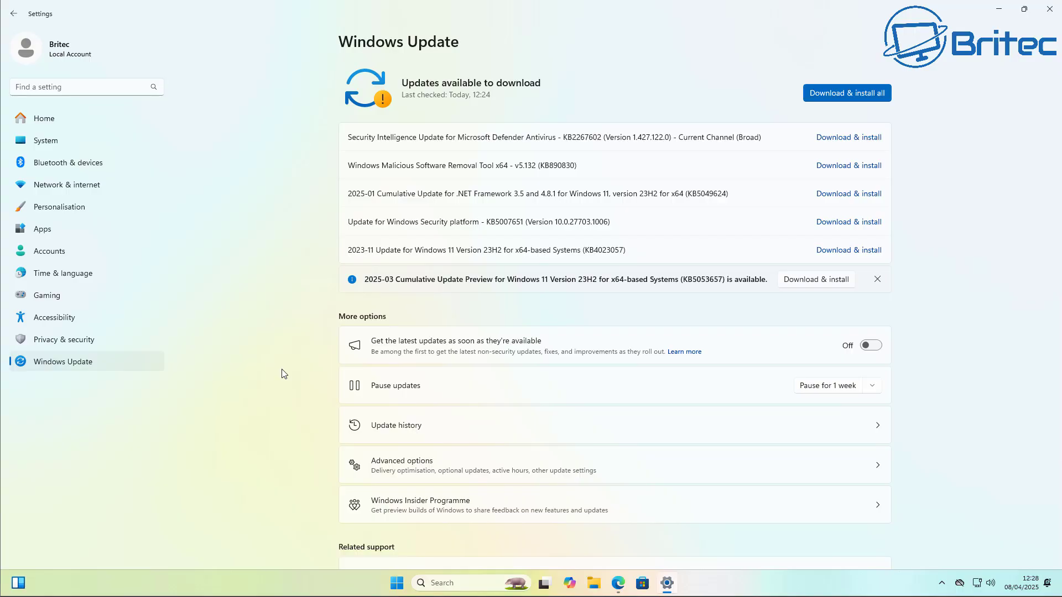
- Check the available update pause durations, view the Privacy & security page and close Settings
{"action": "left_click", "coordinate": [879, 388]}
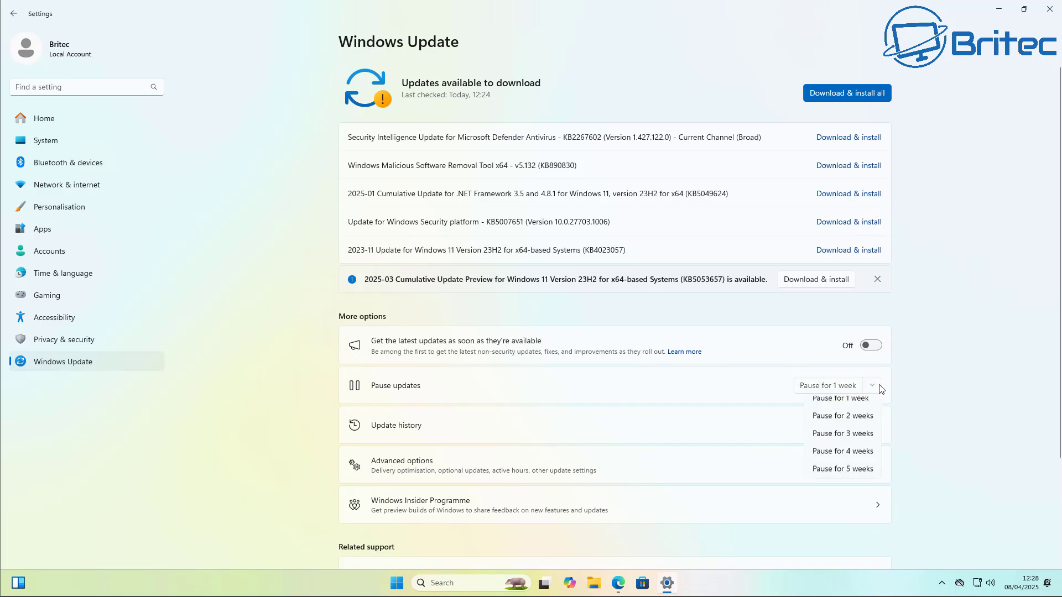
{"action": "left_click", "coordinate": [879, 388]}
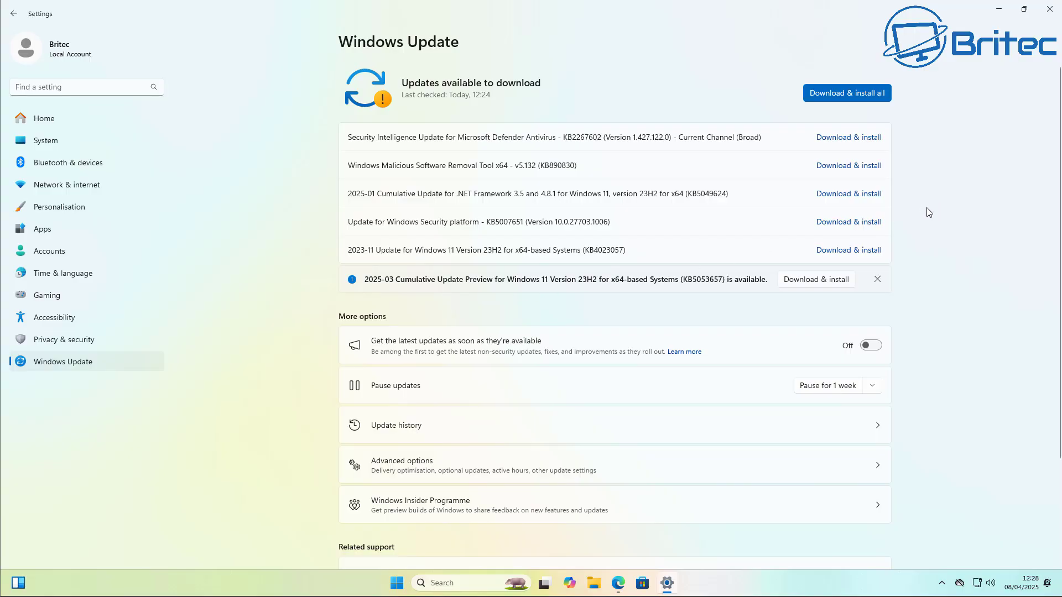
{"action": "left_click", "coordinate": [69, 342]}
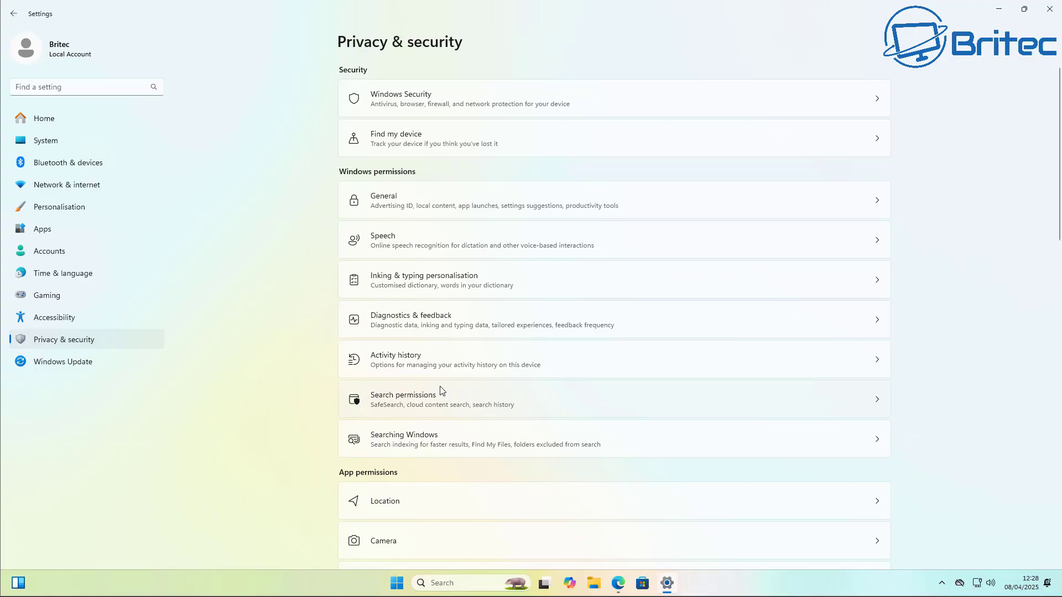
{"action": "left_click", "coordinate": [1049, 9]}
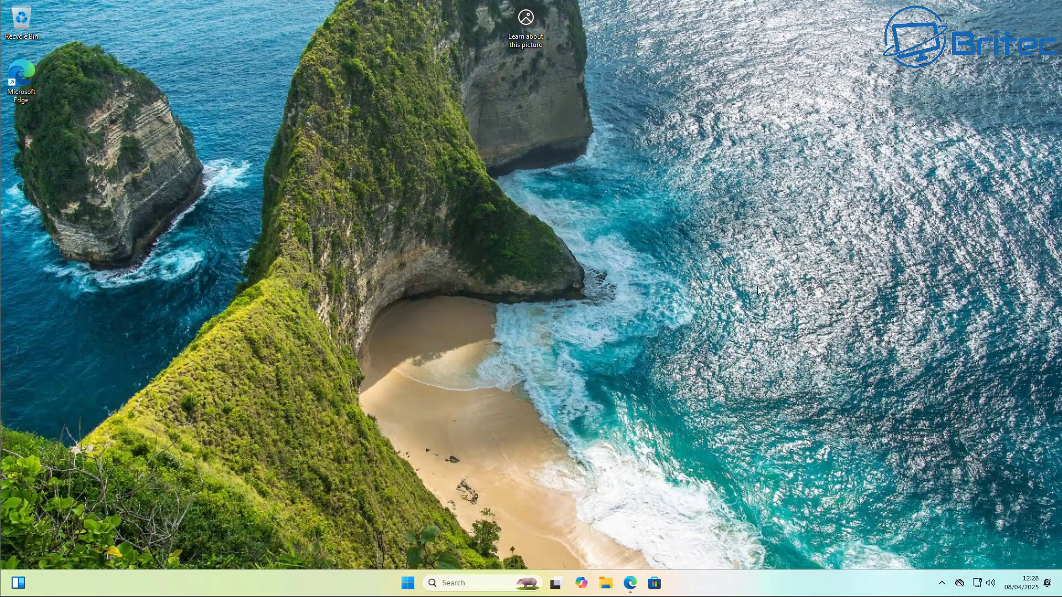
- Run winver to check the installed Windows version, and close the About Windows dialog
{"action": "left_click", "coordinate": [410, 591]}
{"action": "type", "text": "winver"}
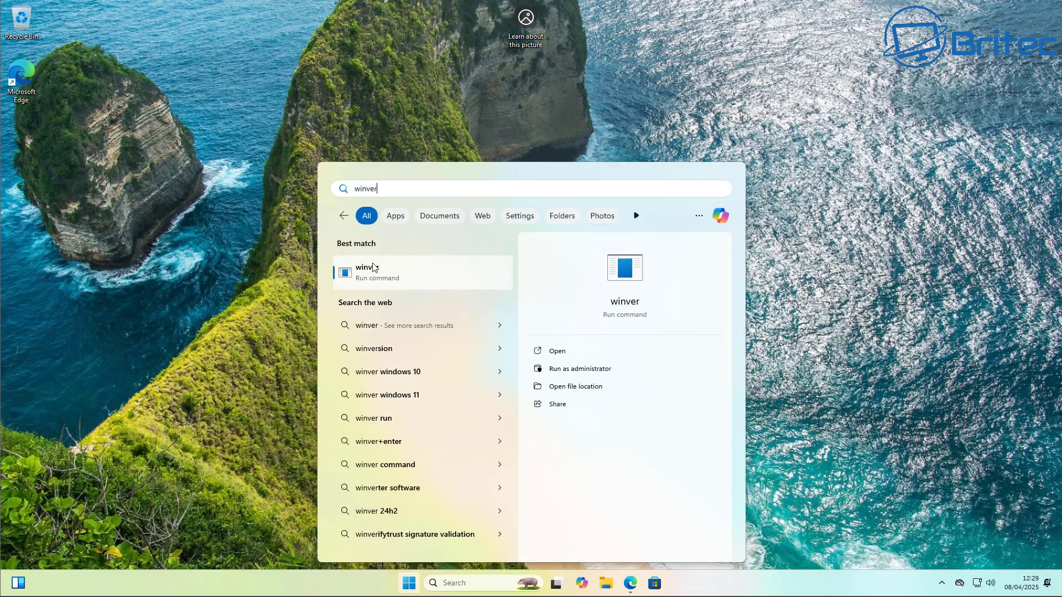
{"action": "left_click", "coordinate": [385, 281]}
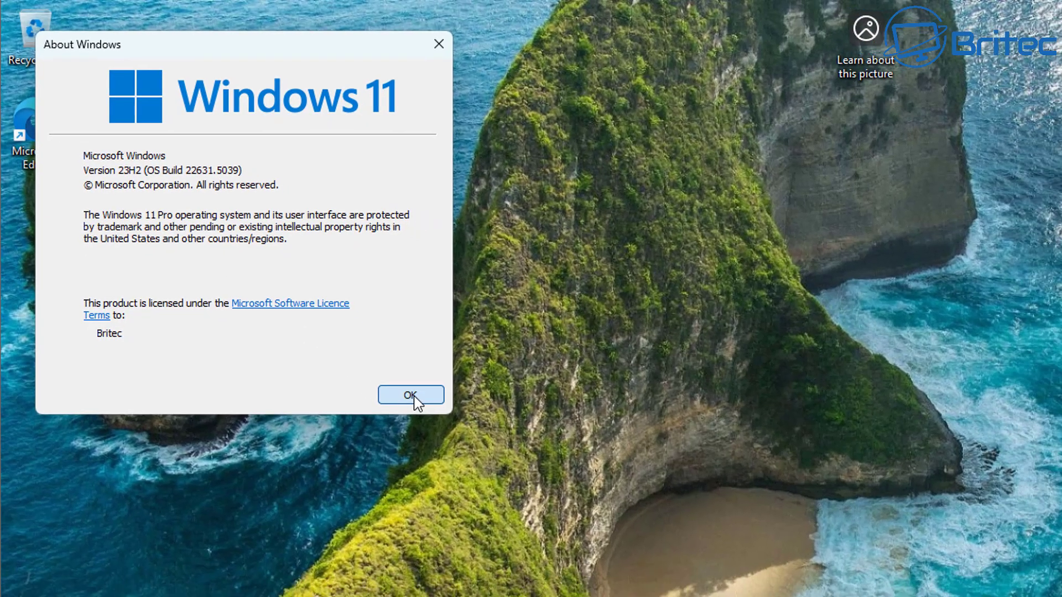
{"action": "left_click", "coordinate": [411, 395]}
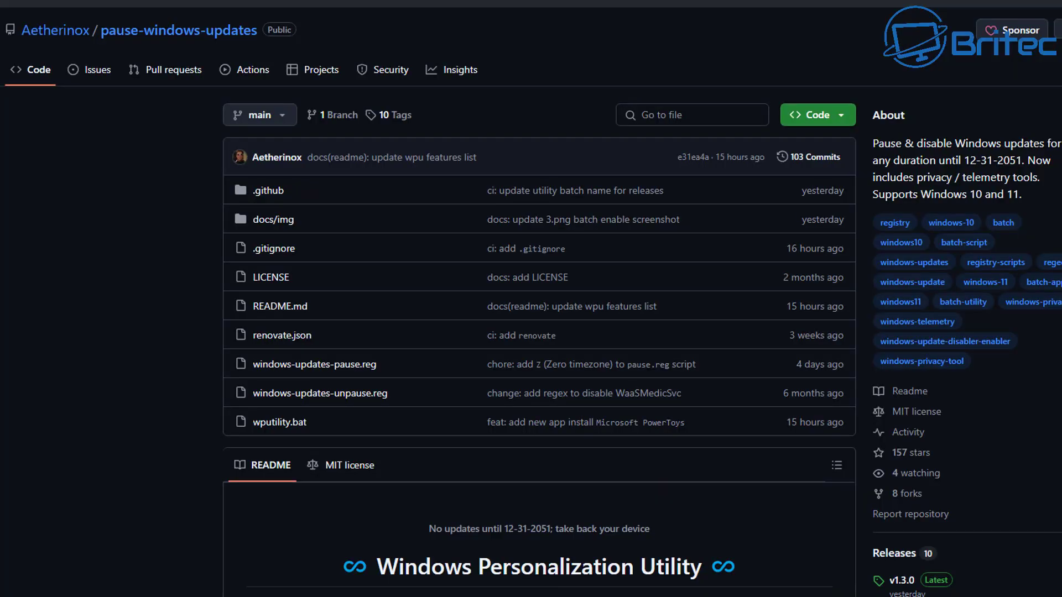
- Read the README of the pause-windows-updates GitHub repository, covering the About section and the list of WP Utility options
{"action": "scroll", "coordinate": [531, 299], "scroll_direction": "down", "scroll_amount": 2}
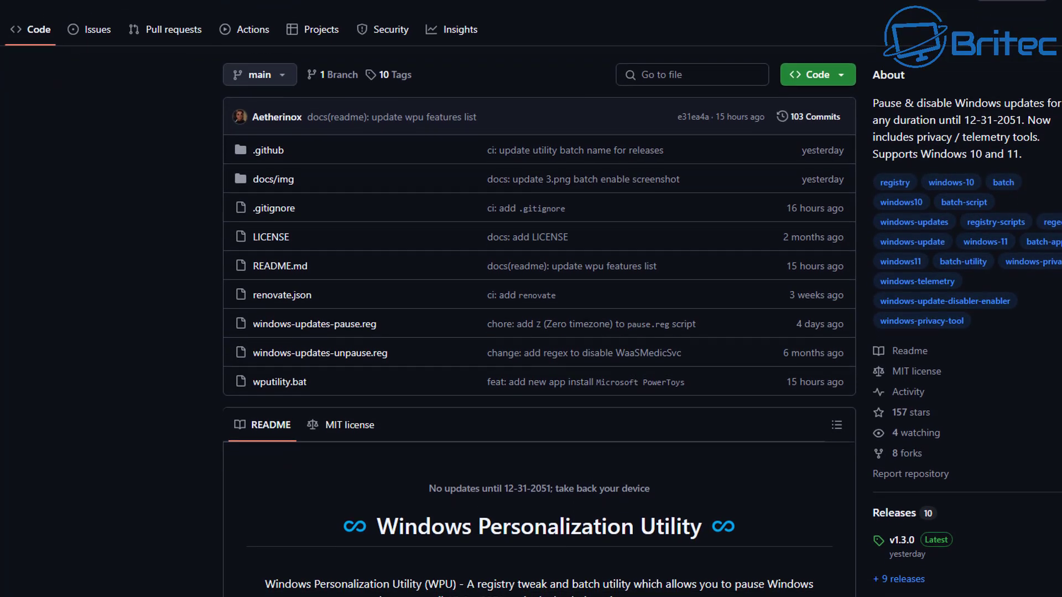
{"action": "scroll", "coordinate": [530, 299], "scroll_direction": "down", "scroll_amount": 3}
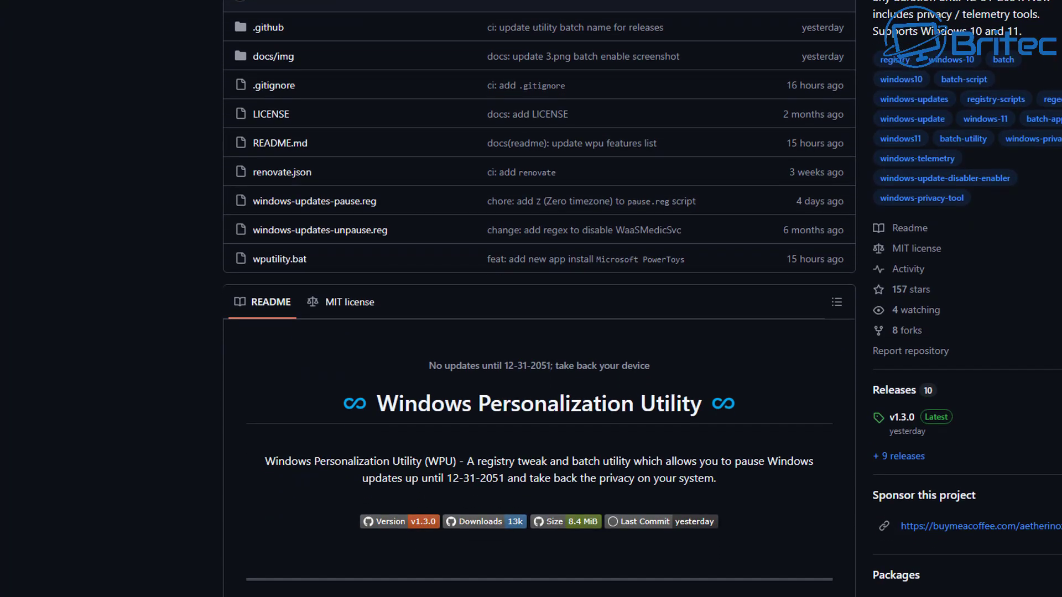
{"action": "scroll", "coordinate": [530, 299], "scroll_direction": "down", "scroll_amount": 3}
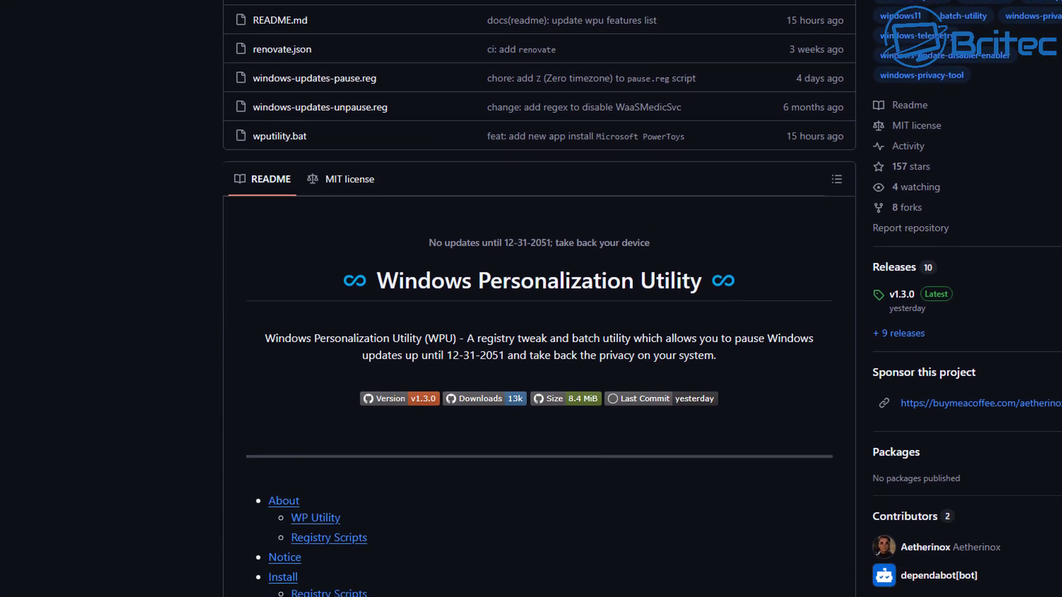
{"action": "scroll", "coordinate": [530, 299], "scroll_direction": "down", "scroll_amount": 3}
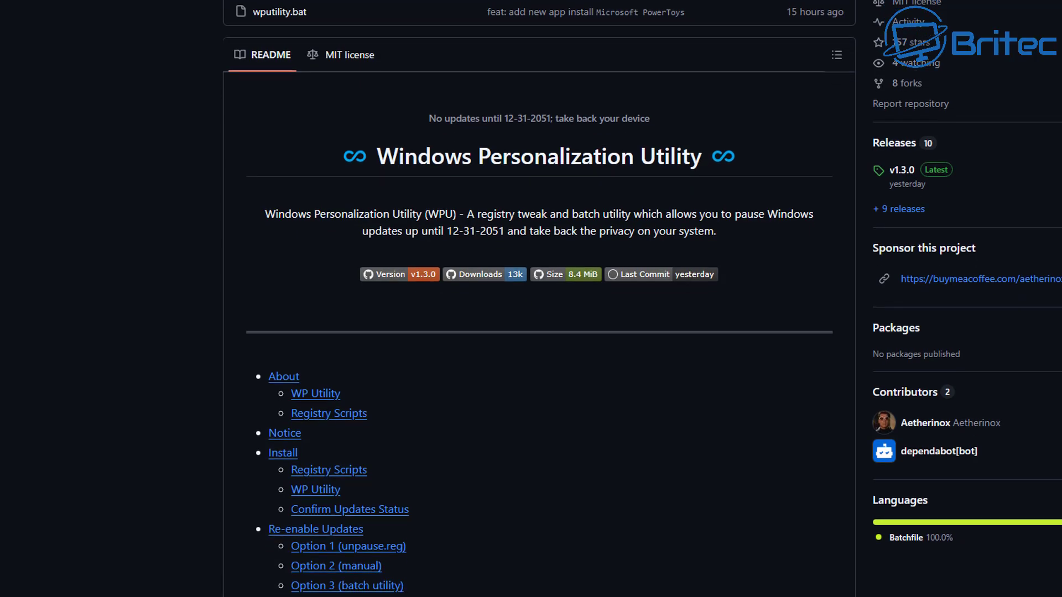
{"action": "scroll", "coordinate": [531, 298], "scroll_direction": "down", "scroll_amount": 3}
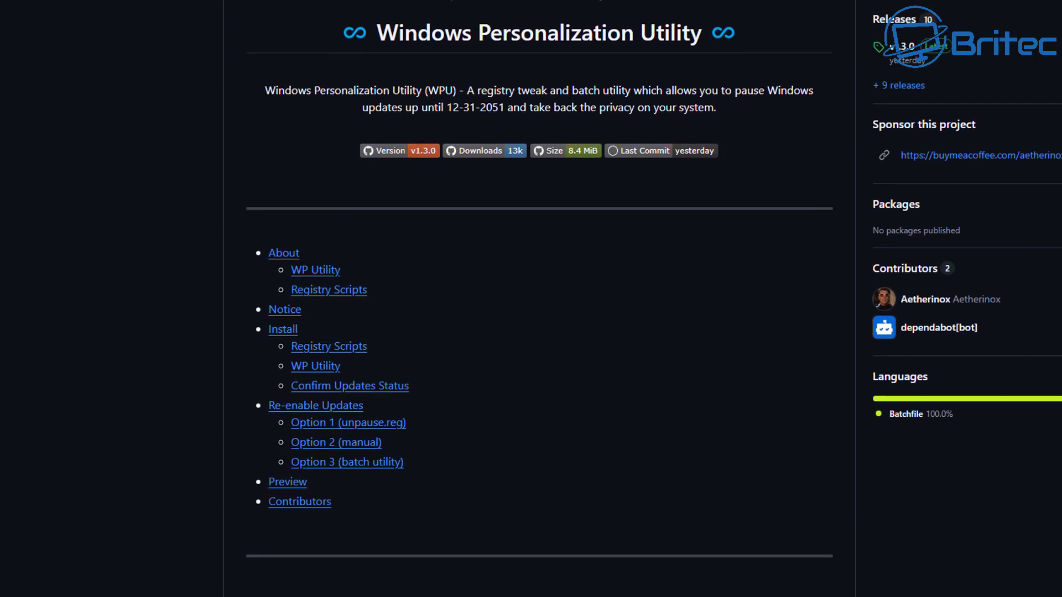
{"action": "scroll", "coordinate": [531, 299], "scroll_direction": "down", "scroll_amount": 3}
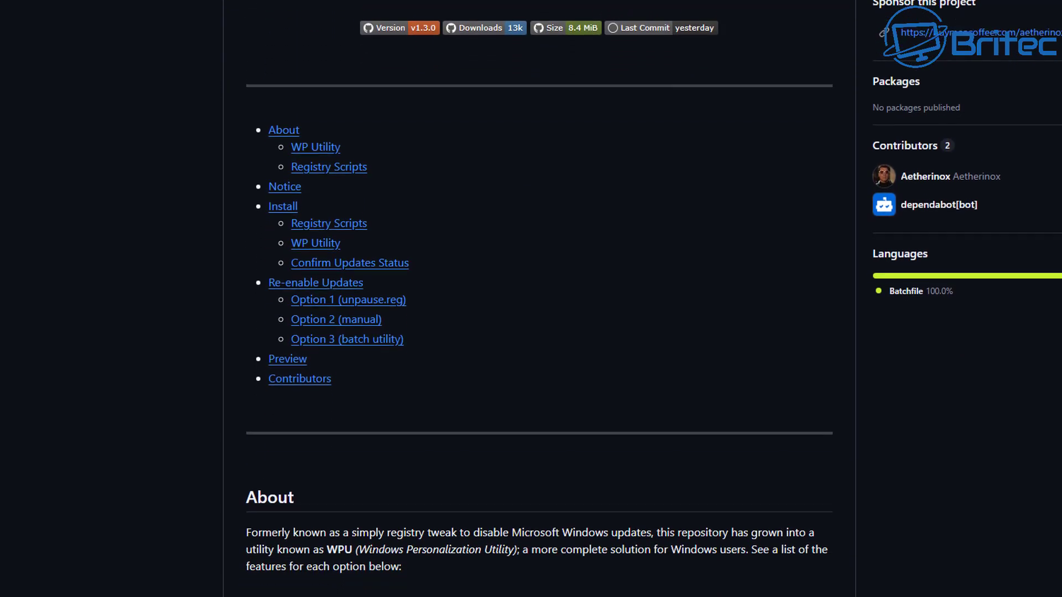
{"action": "scroll", "coordinate": [531, 299], "scroll_direction": "down", "scroll_amount": 3}
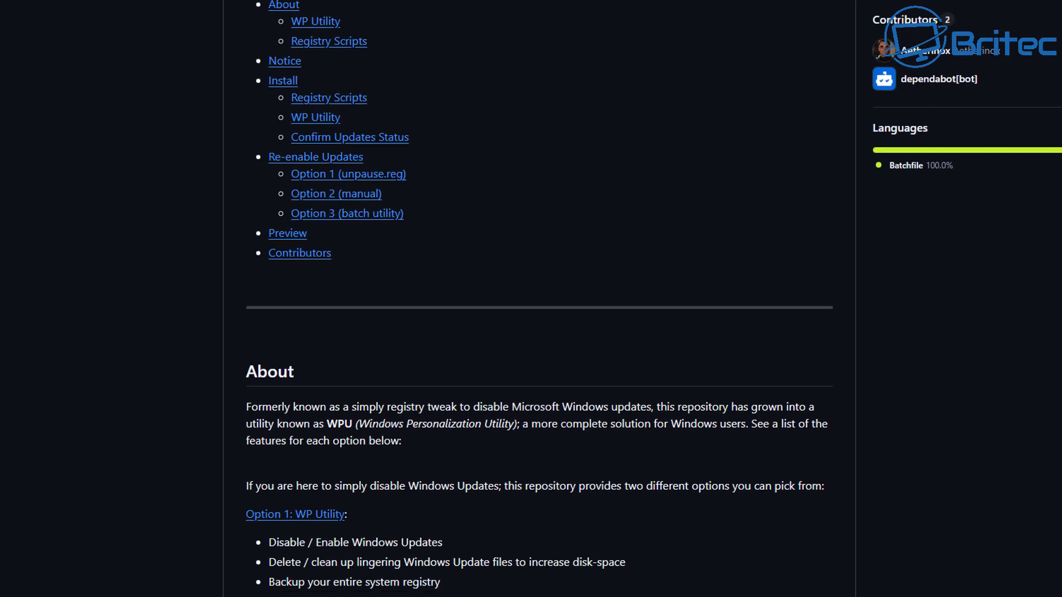
{"action": "scroll", "coordinate": [531, 298], "scroll_direction": "down", "scroll_amount": 3}
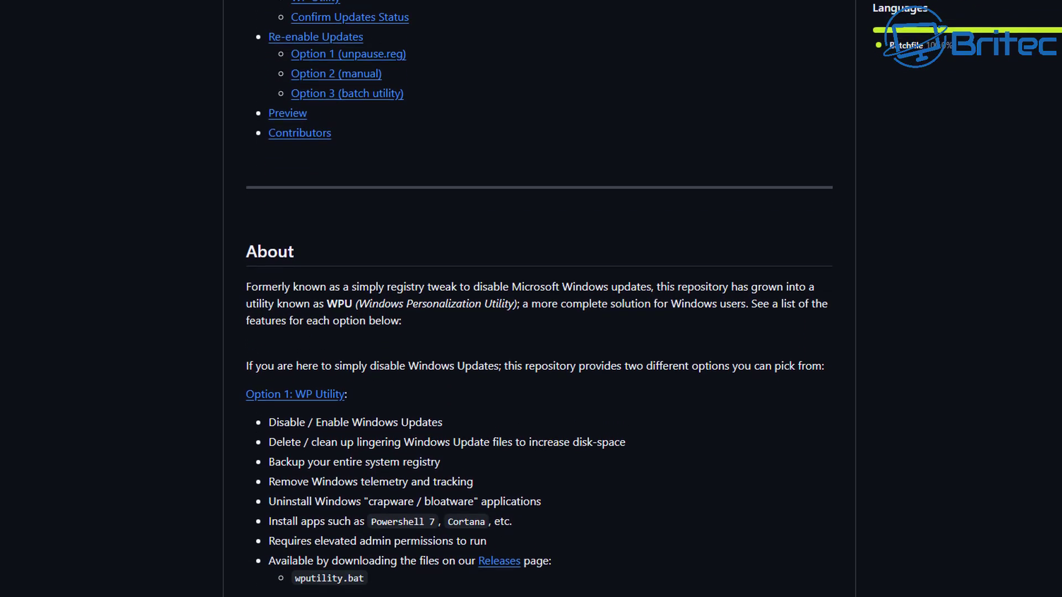
{"action": "scroll", "coordinate": [531, 299], "scroll_direction": "down", "scroll_amount": 3}
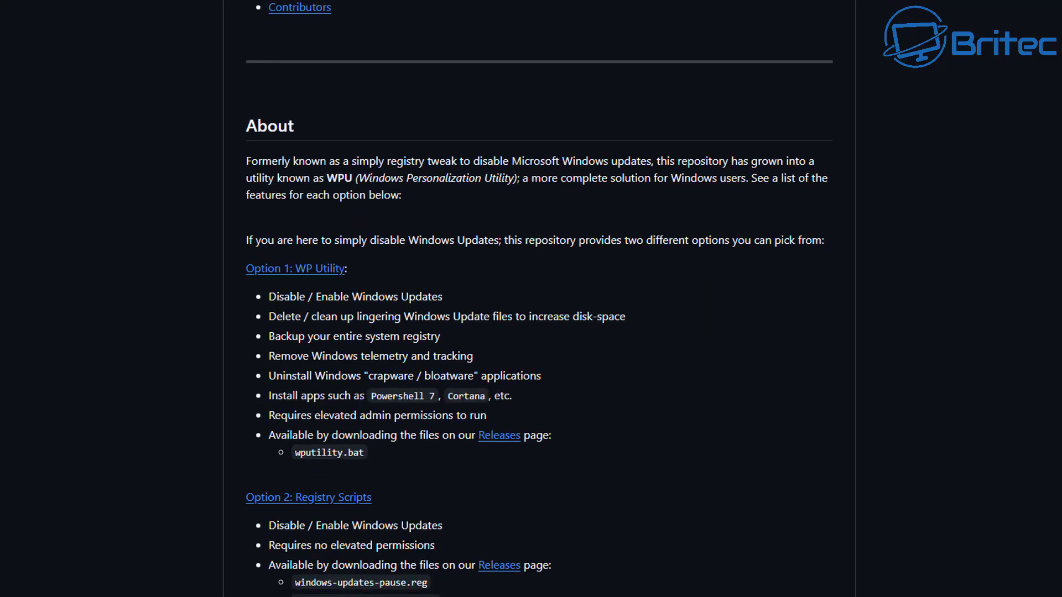
{"action": "scroll", "coordinate": [538, 122], "scroll_direction": "down", "scroll_amount": 1}
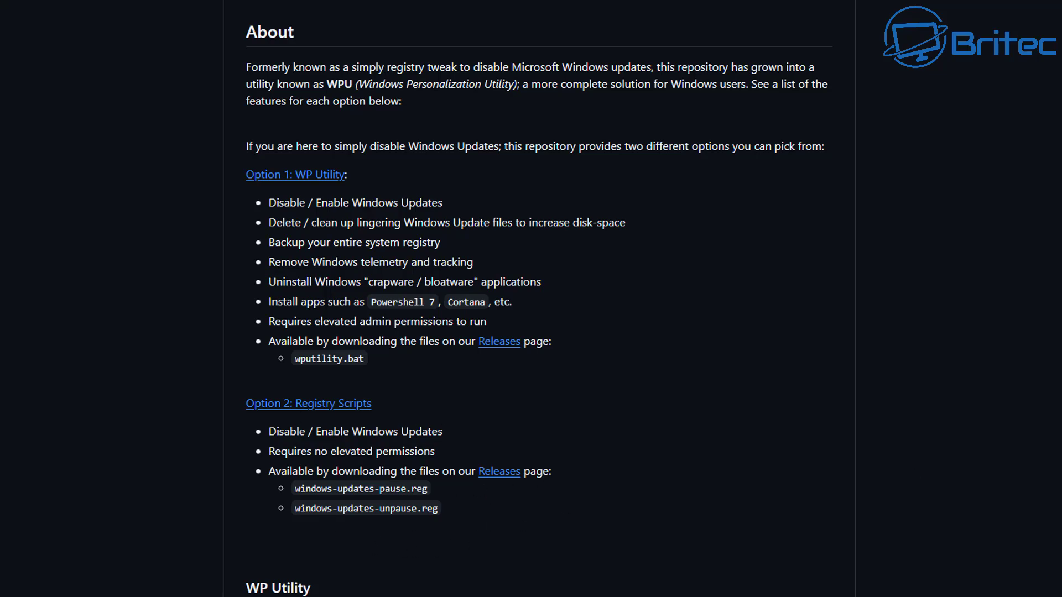
{"action": "scroll", "coordinate": [539, 299], "scroll_direction": "down", "scroll_amount": 3}
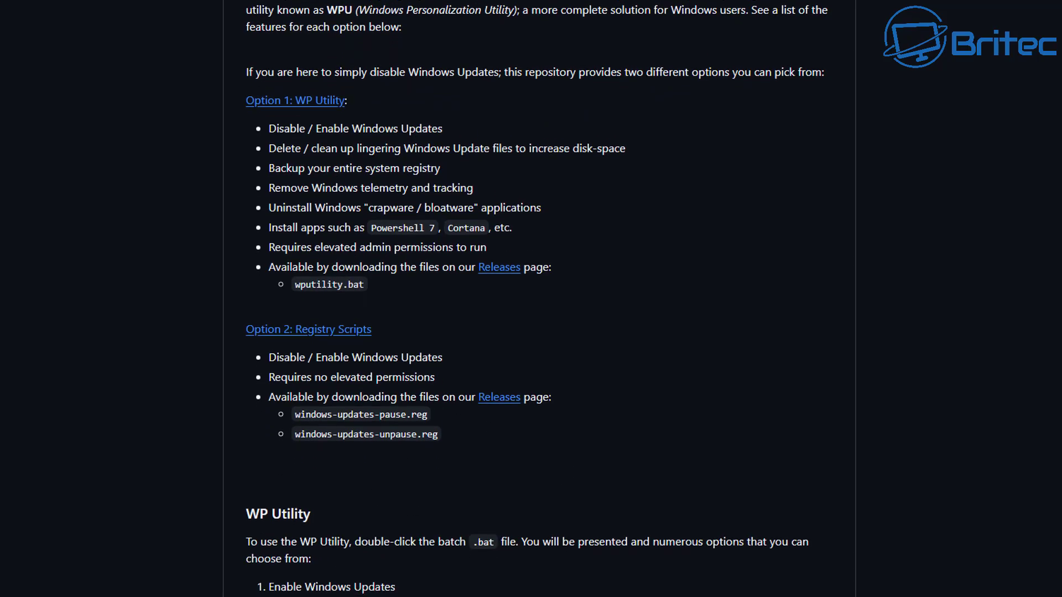
{"action": "scroll", "coordinate": [539, 299], "scroll_direction": "down", "scroll_amount": 4}
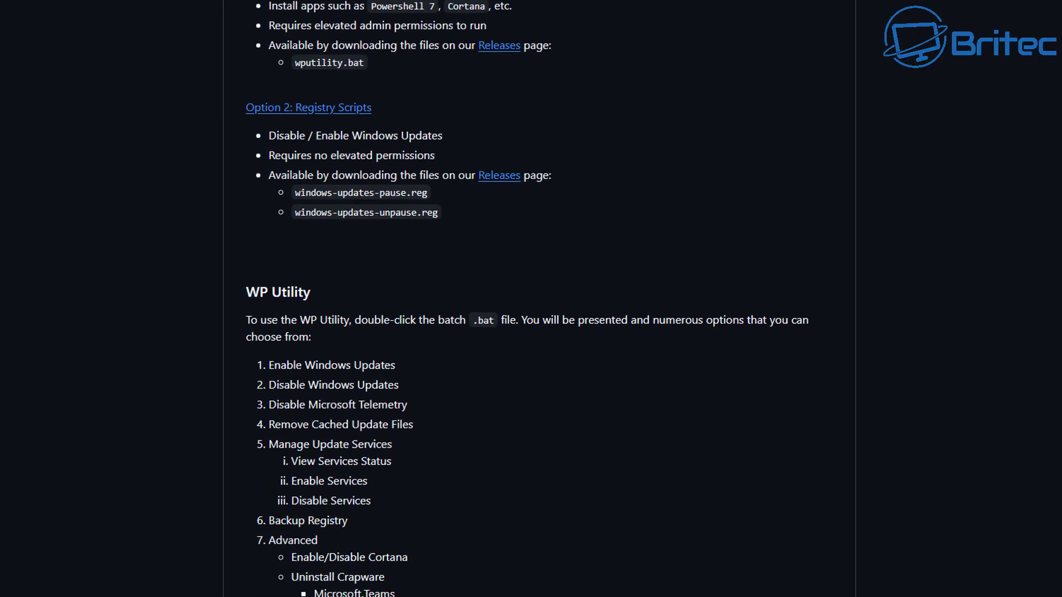
{"action": "scroll", "coordinate": [539, 299], "scroll_direction": "down", "scroll_amount": 3}
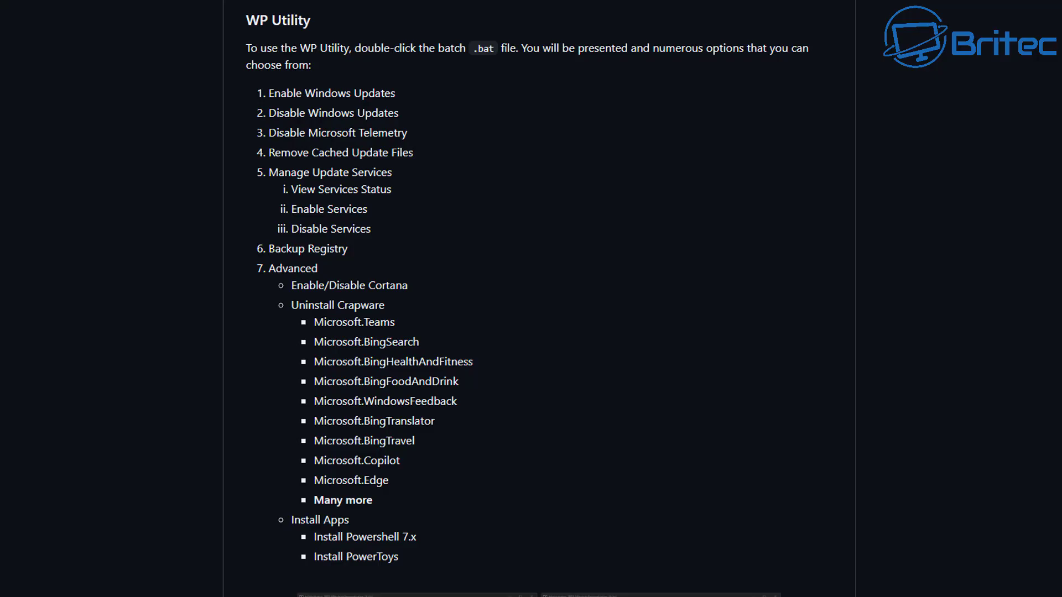
{"action": "scroll", "coordinate": [528, 298], "scroll_direction": "down", "scroll_amount": 6}
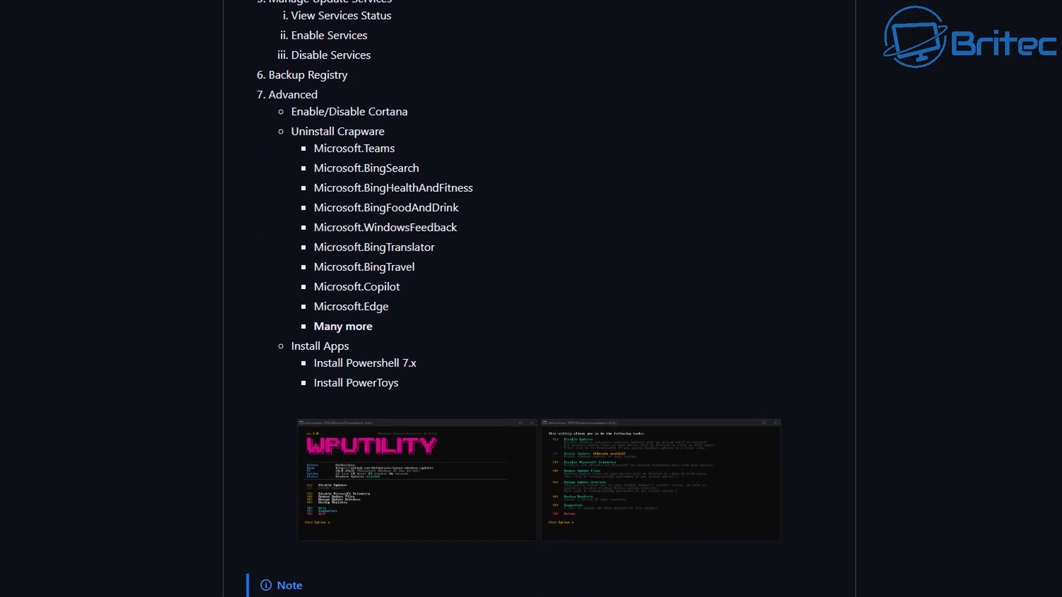
{"action": "scroll", "coordinate": [974, 260], "scroll_direction": "down", "scroll_amount": 5}
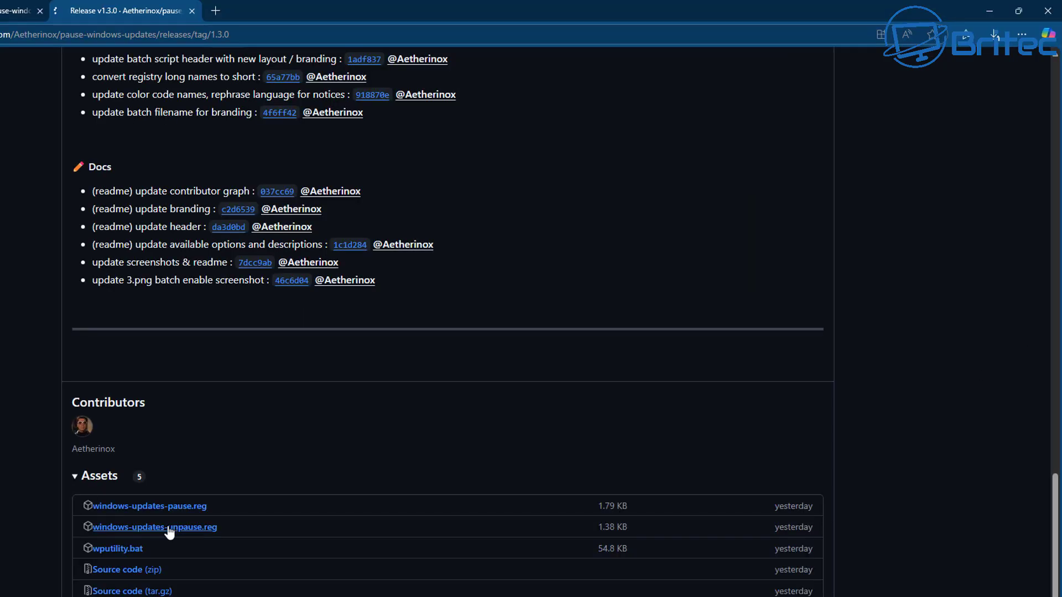
- Download windows-updates-unpause.reg from the release v1.3.0 assets and keep both it and windows-updates-pause.reg despite the browser's warnings
{"action": "left_click", "coordinate": [170, 527]}
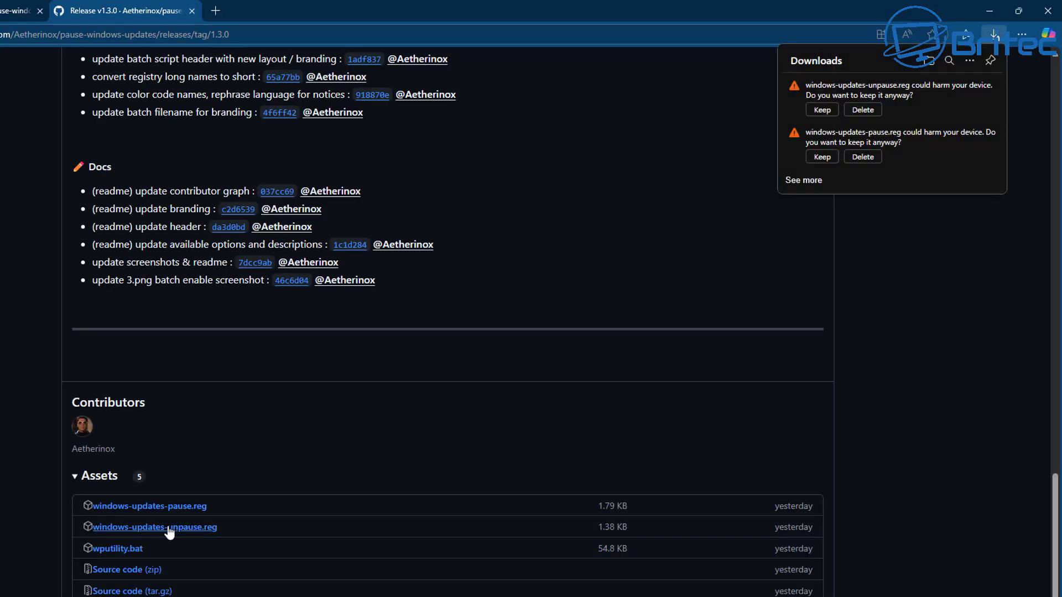
{"action": "left_click", "coordinate": [820, 110]}
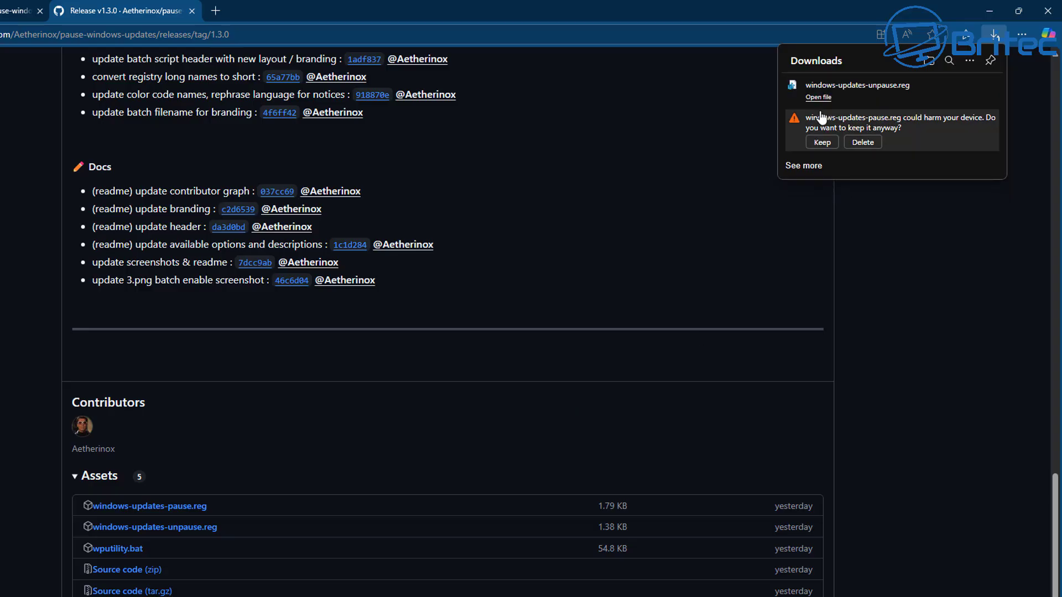
{"action": "left_click", "coordinate": [822, 142]}
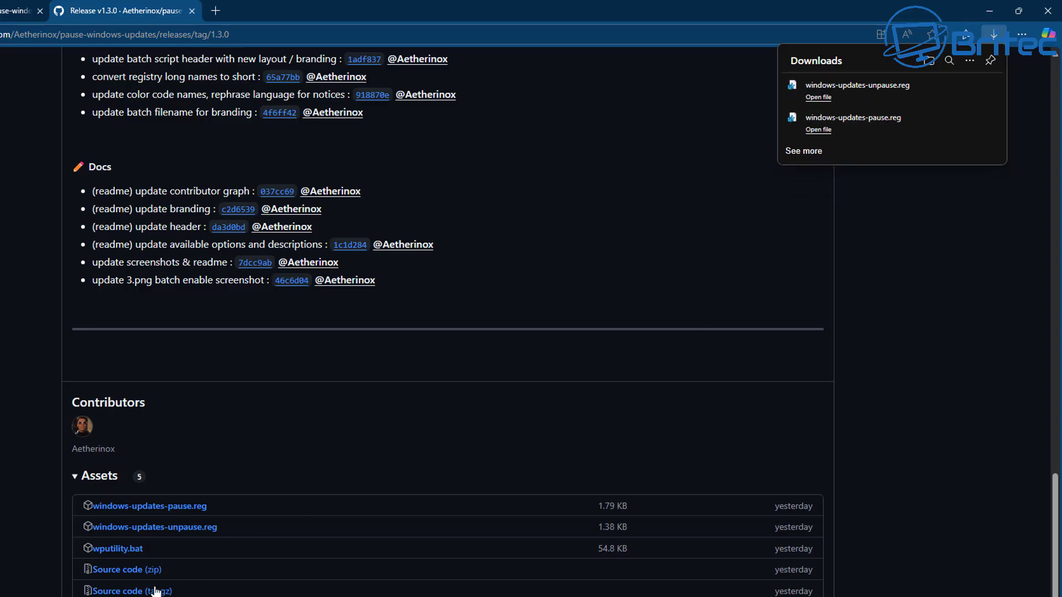
- Download wputility.bat from the release assets and choose to keep it anyway
{"action": "left_click", "coordinate": [131, 549]}
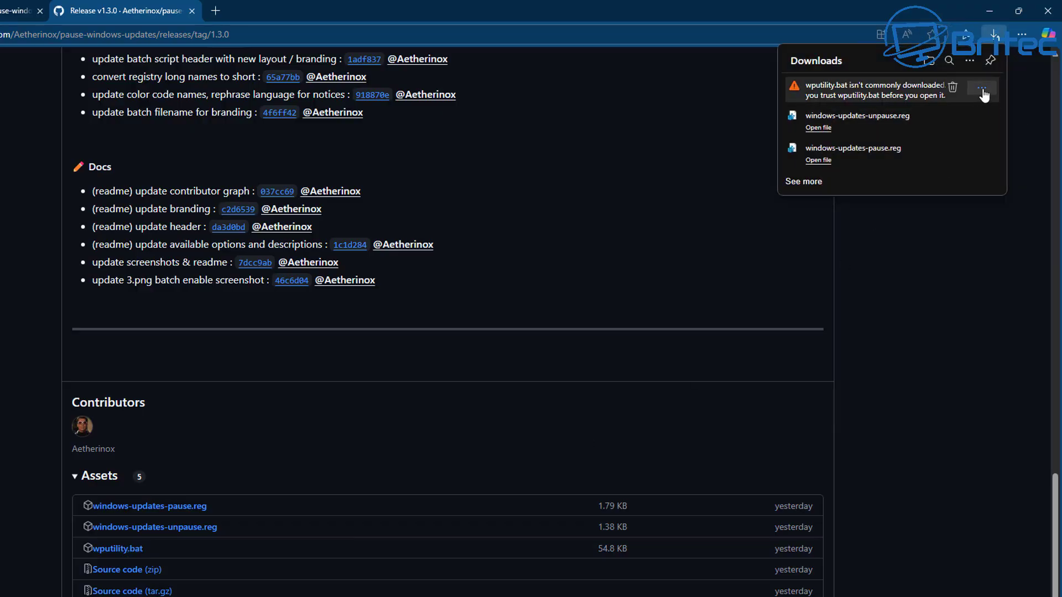
{"action": "left_click", "coordinate": [983, 92]}
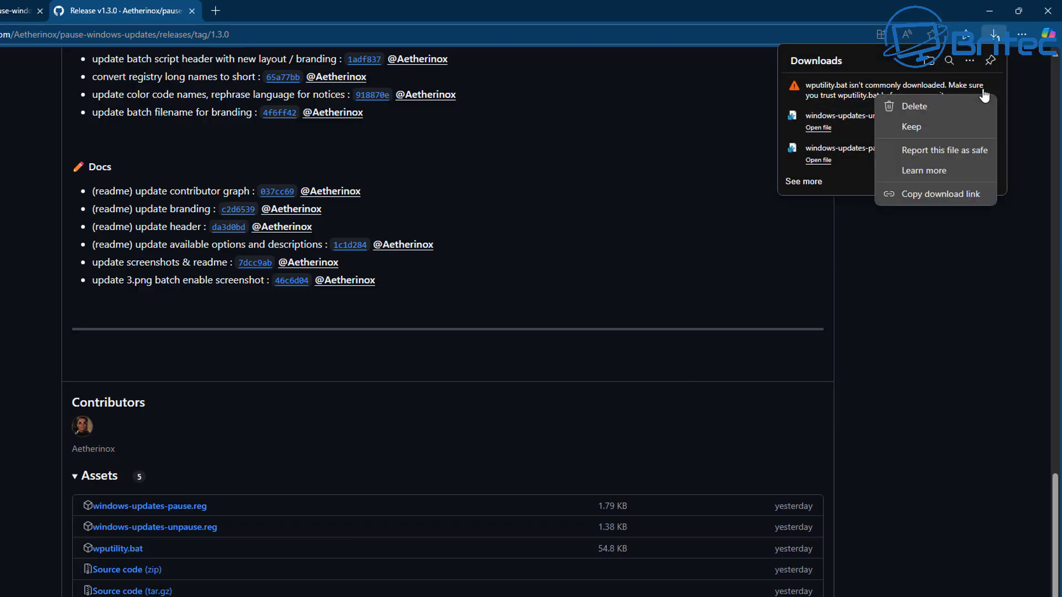
{"action": "left_click", "coordinate": [915, 127]}
{"action": "left_click", "coordinate": [869, 276]}
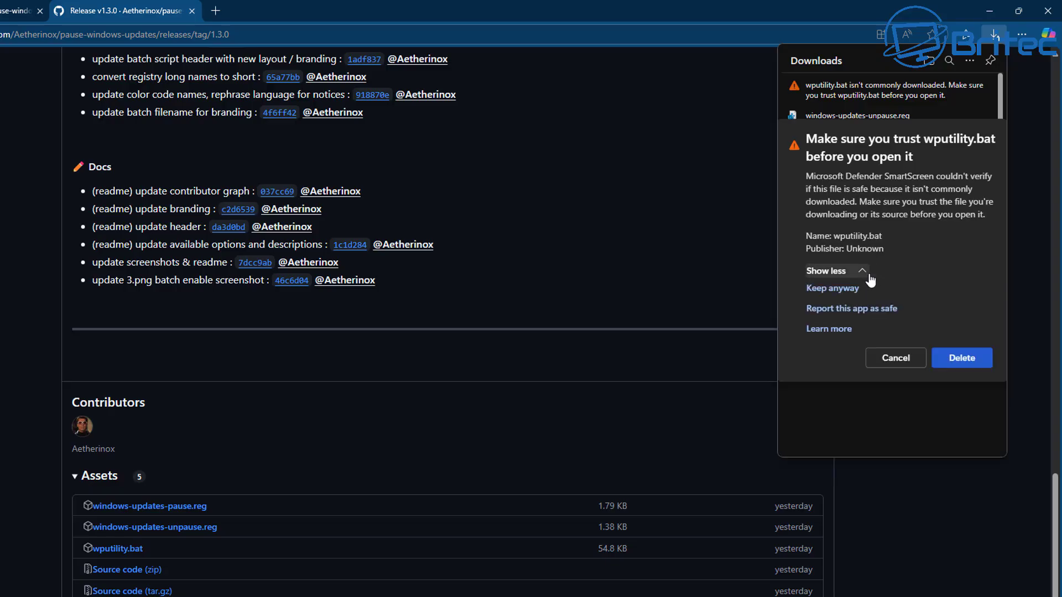
{"action": "left_click", "coordinate": [821, 289]}
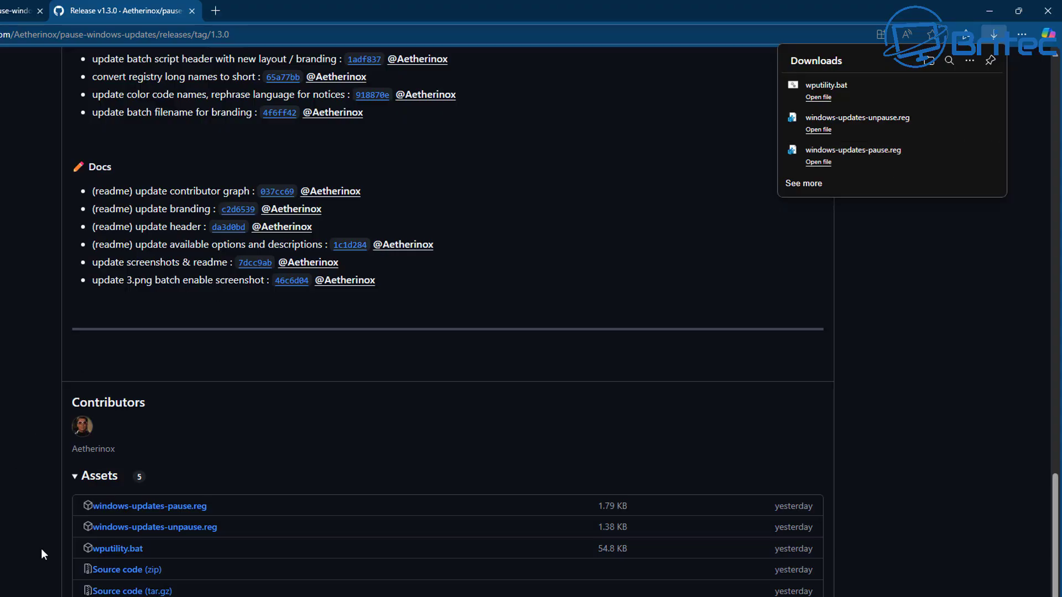
- Minimize the browser and open the Downloads folder in File Explorer
{"action": "left_click", "coordinate": [990, 12]}
{"action": "left_click", "coordinate": [606, 583]}
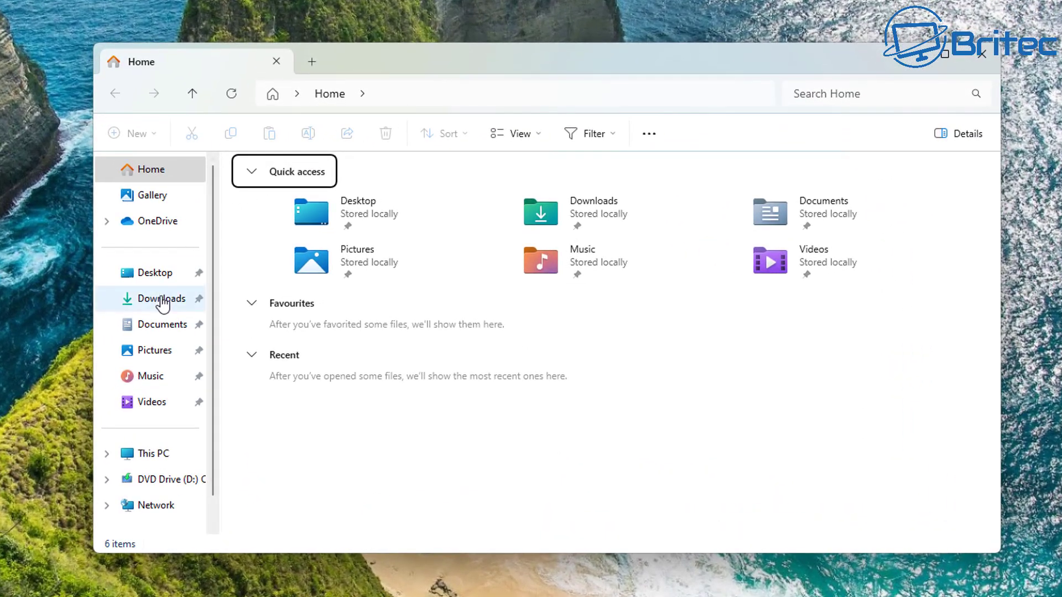
{"action": "left_click", "coordinate": [180, 300]}
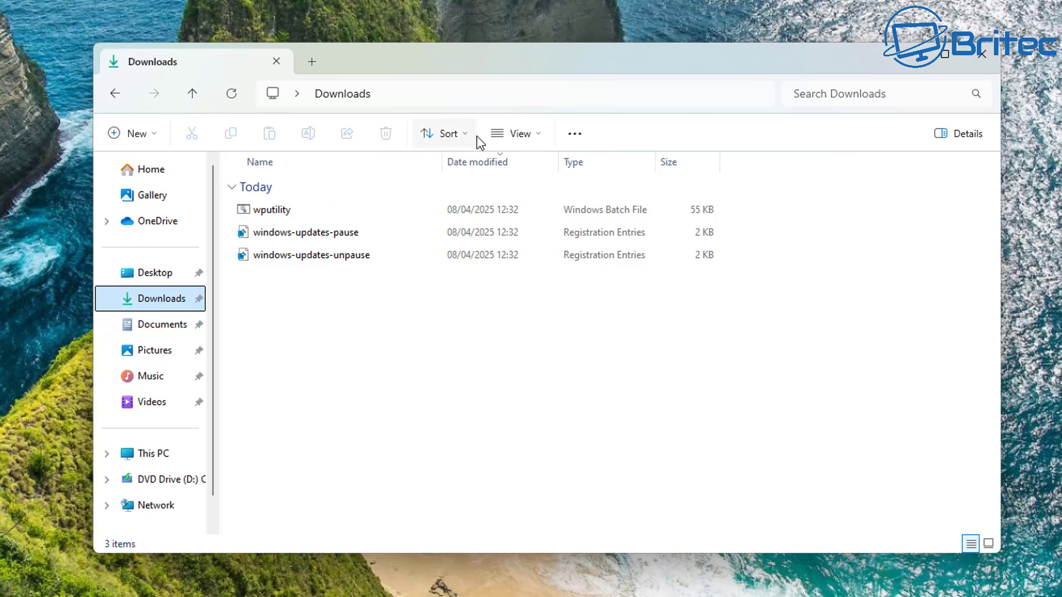
- Show the Downloads folder's files as extra large icons and open windows-updates-pause for editing, choosing to run it despite the security warning
{"action": "left_click", "coordinate": [530, 132]}
{"action": "left_click", "coordinate": [492, 174]}
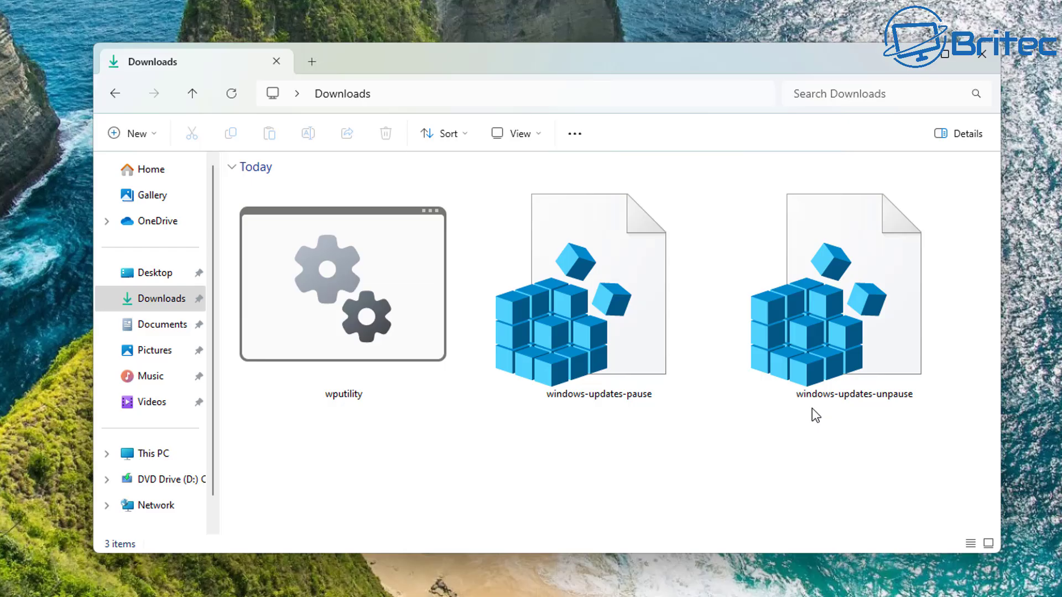
{"action": "right_click", "coordinate": [627, 368]}
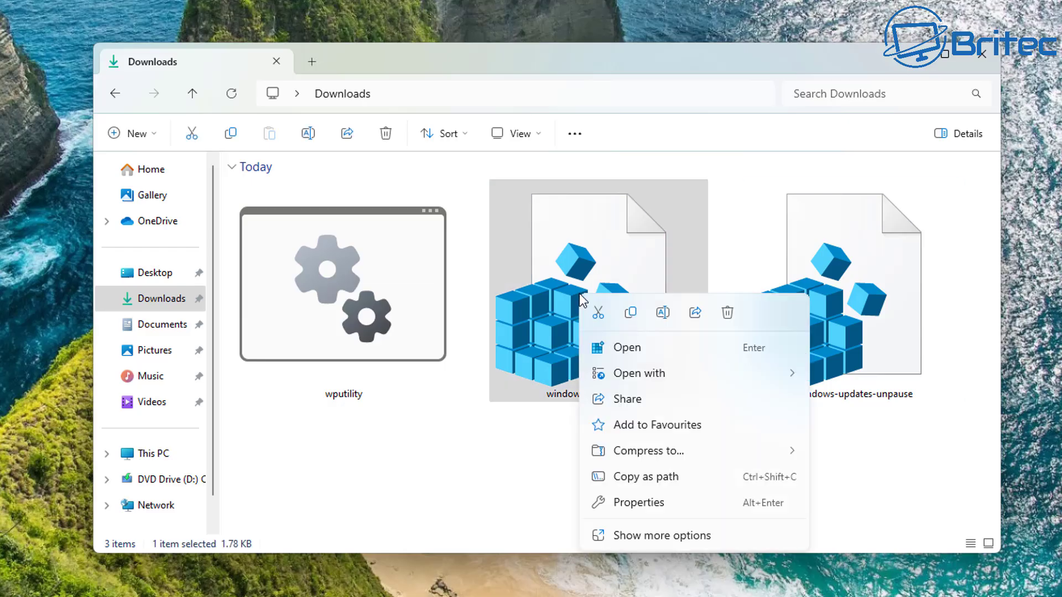
{"action": "left_click", "coordinate": [638, 535]}
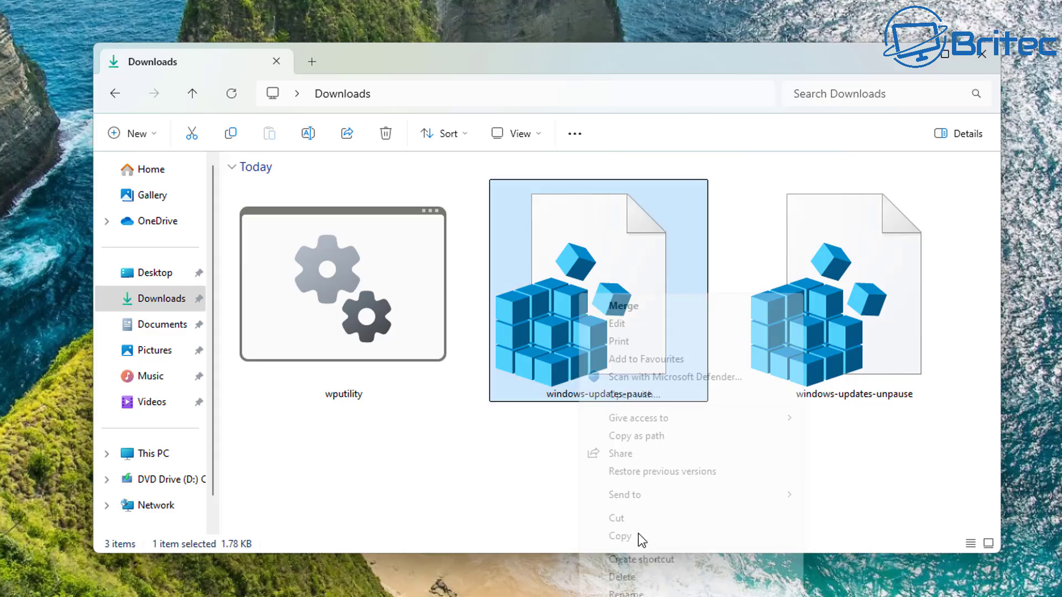
{"action": "left_click", "coordinate": [619, 325]}
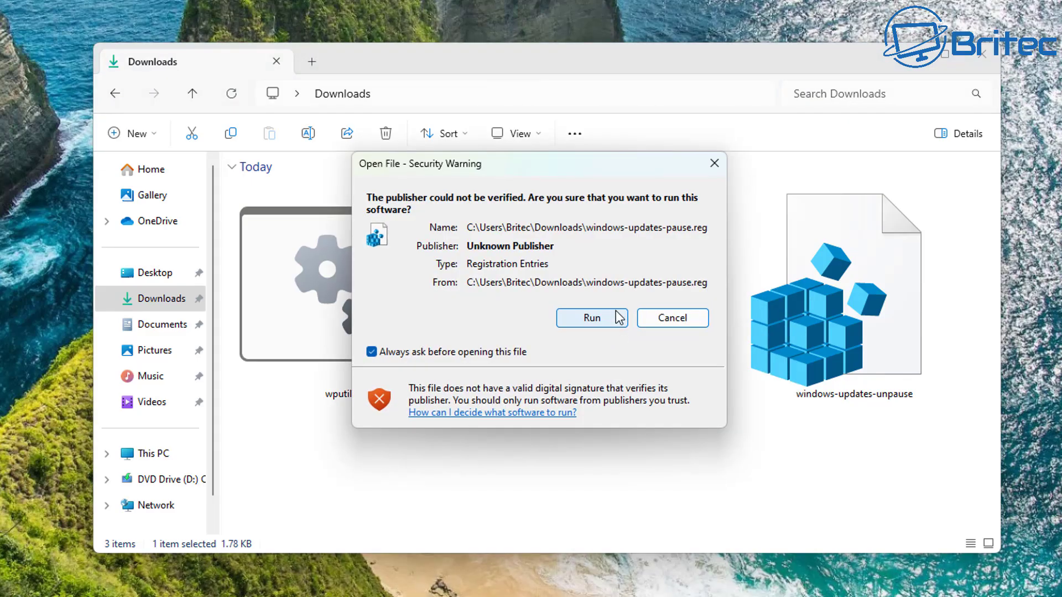
{"action": "left_click", "coordinate": [606, 319]}
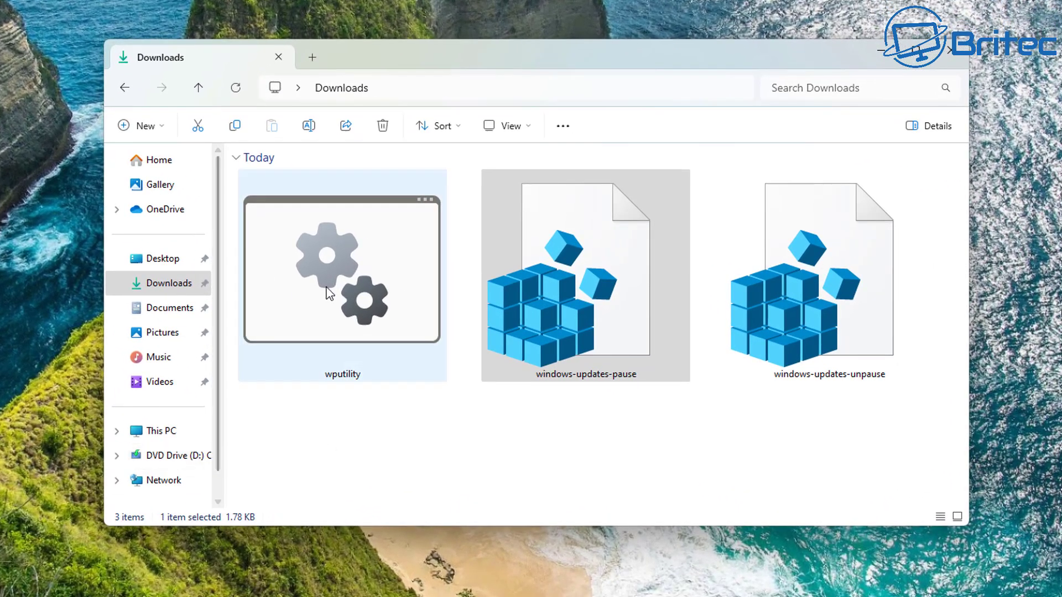
- Open the wputility batch file for editing in Notepad
{"action": "left_click", "coordinate": [443, 283]}
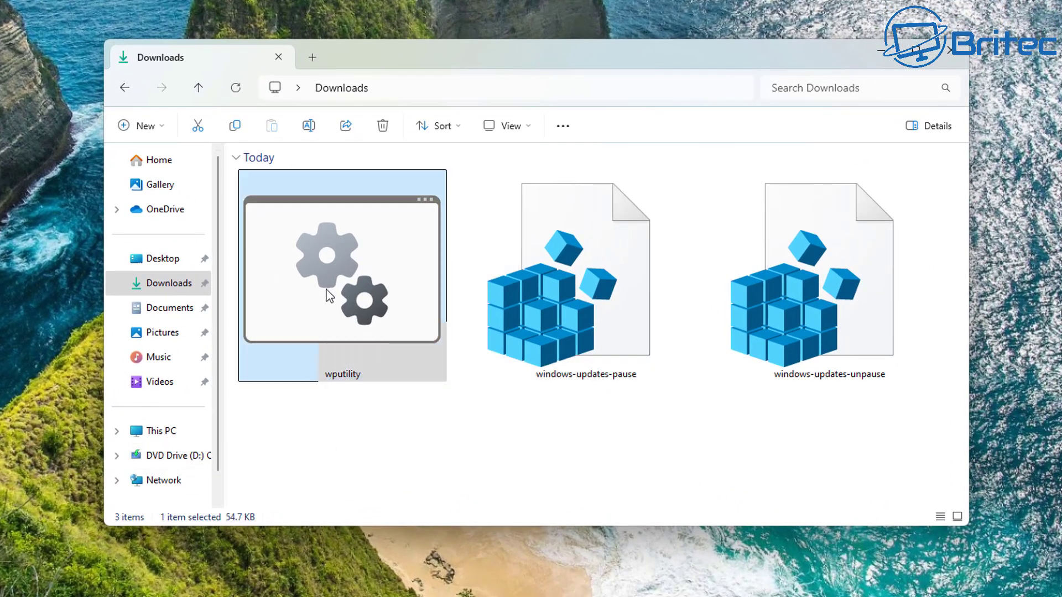
{"action": "right_click", "coordinate": [442, 336]}
{"action": "left_click", "coordinate": [369, 522]}
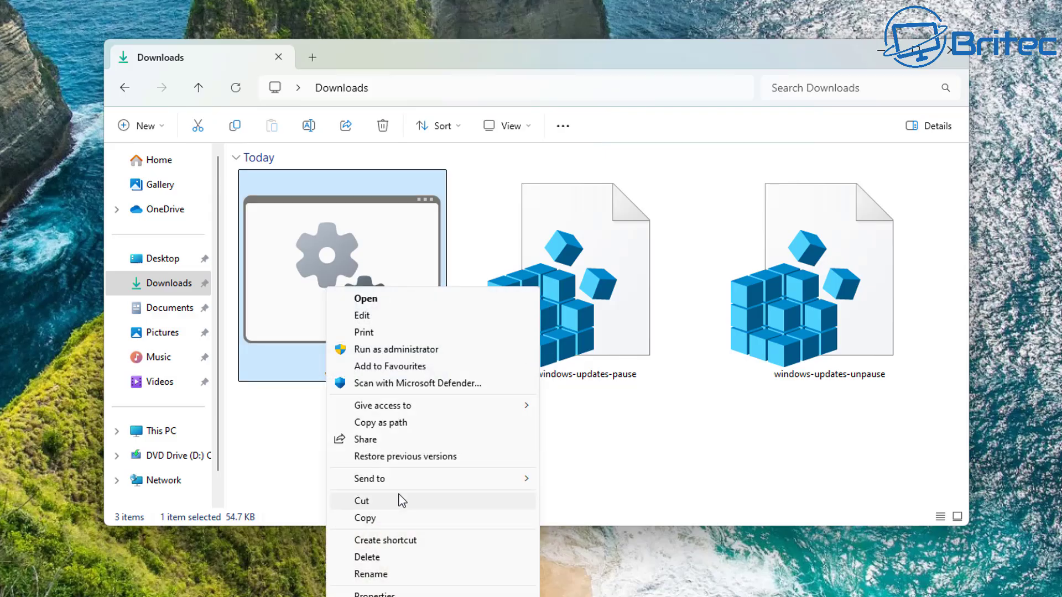
{"action": "left_click", "coordinate": [371, 316]}
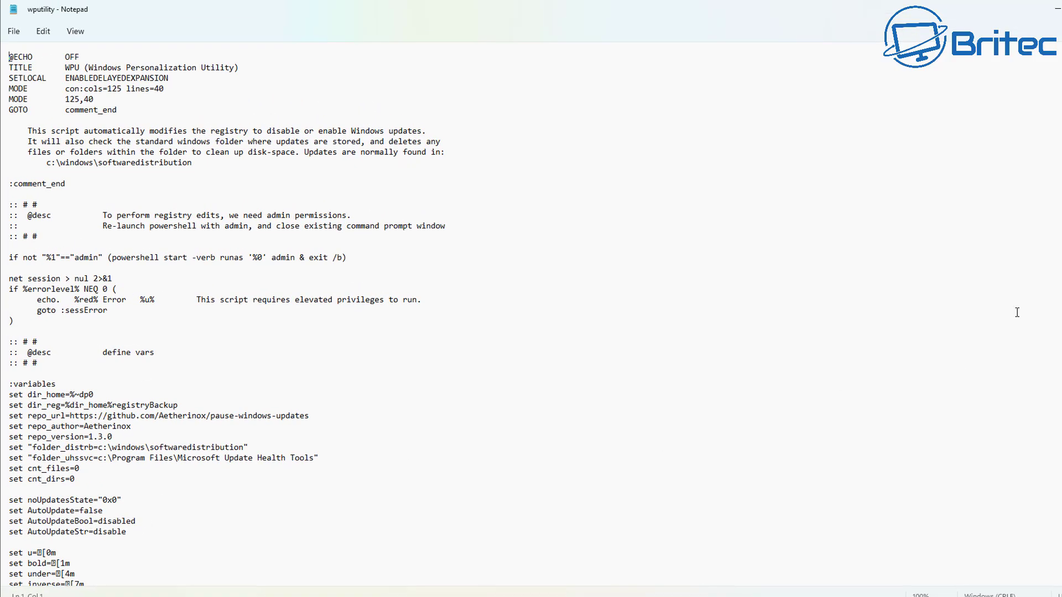
- Examine the wputility script's variables, update and telemetry service definitions, disabled tasks and main menu code, and close the file
{"action": "middle_click", "coordinate": [991, 247]}
{"action": "scroll", "coordinate": [1001, 302], "scroll_direction": "down", "scroll_amount": 2}
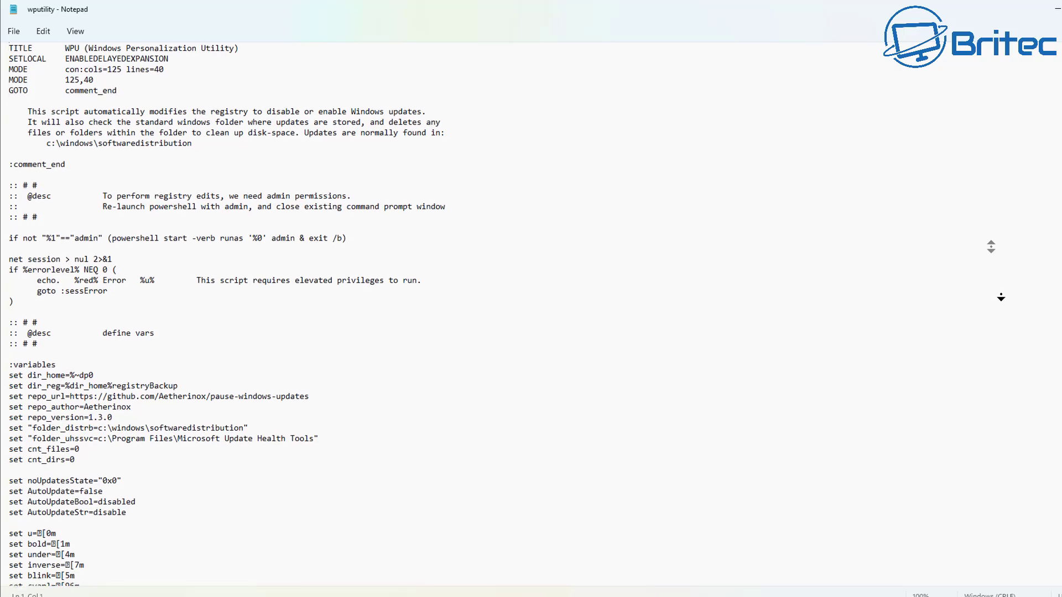
{"action": "scroll", "coordinate": [1001, 304], "scroll_direction": "down", "scroll_amount": 3}
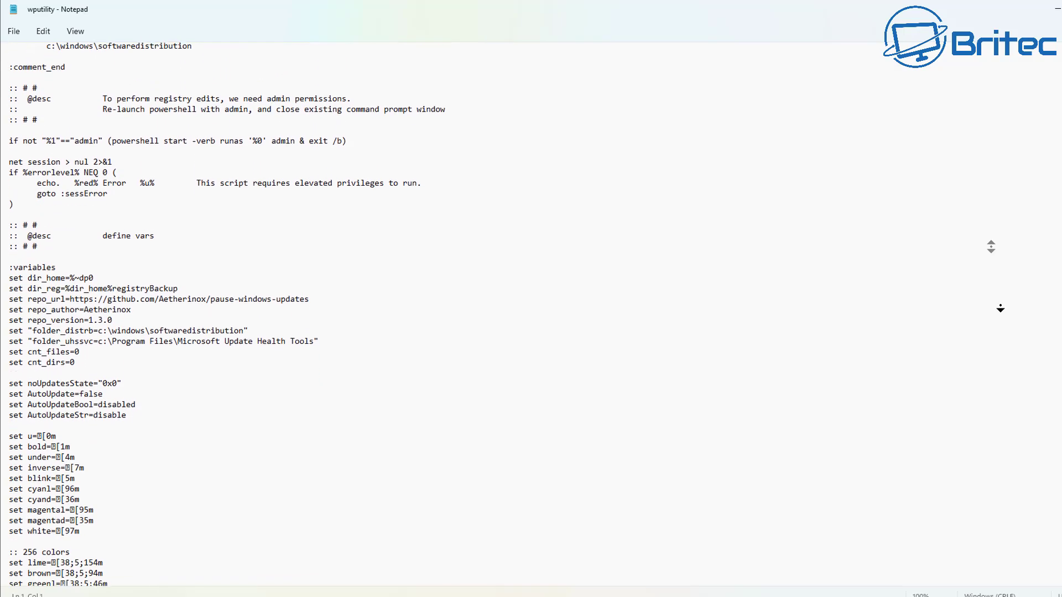
{"action": "scroll", "coordinate": [1000, 310], "scroll_direction": "down", "scroll_amount": 4}
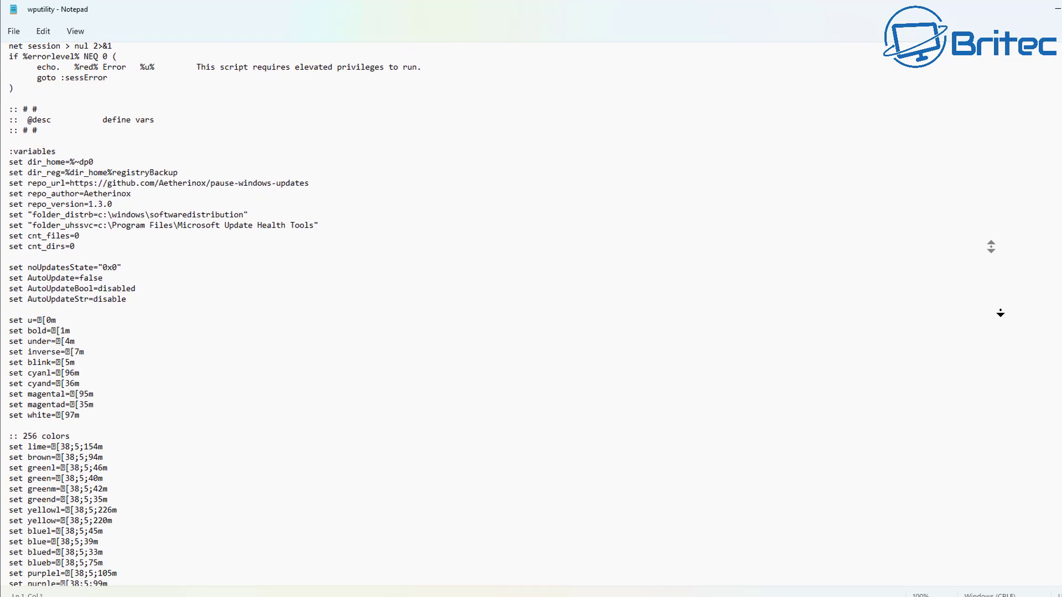
{"action": "scroll", "coordinate": [1001, 314], "scroll_direction": "down", "scroll_amount": 4}
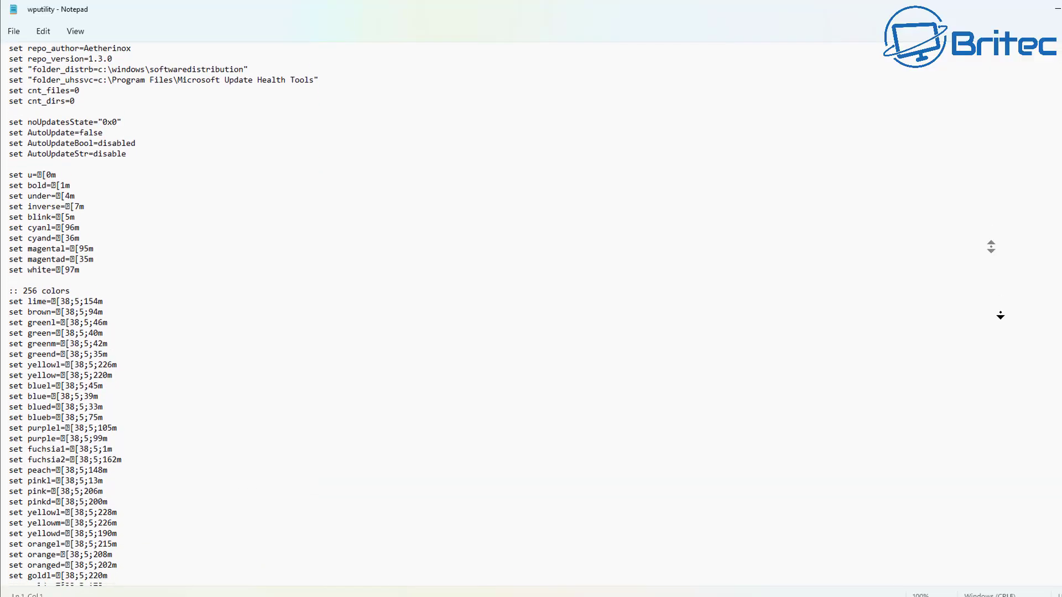
{"action": "scroll", "coordinate": [1001, 315], "scroll_direction": "down", "scroll_amount": 1}
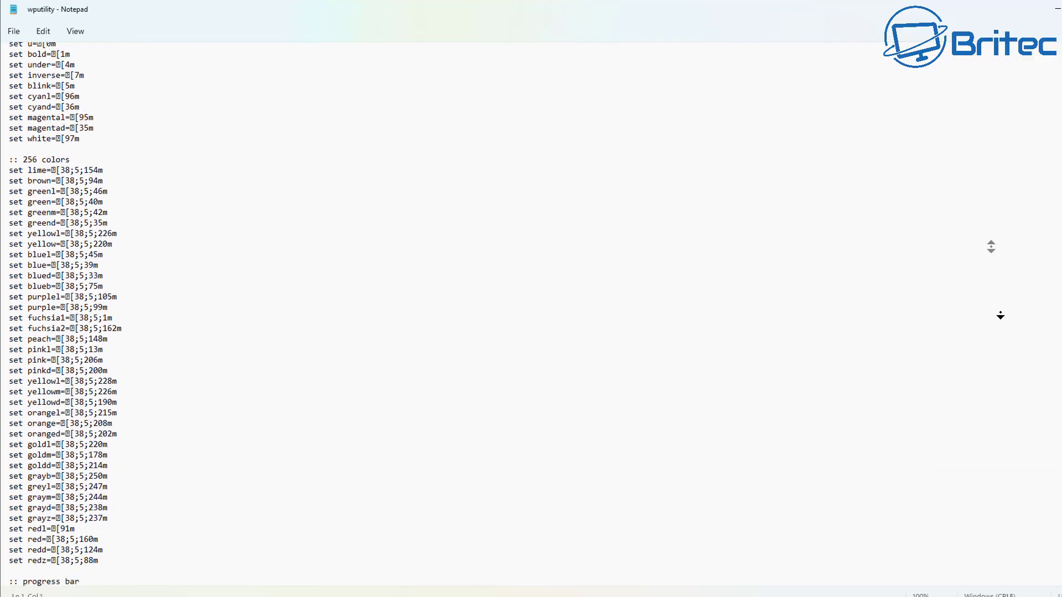
{"action": "scroll", "coordinate": [1000, 315], "scroll_direction": "down", "scroll_amount": 4}
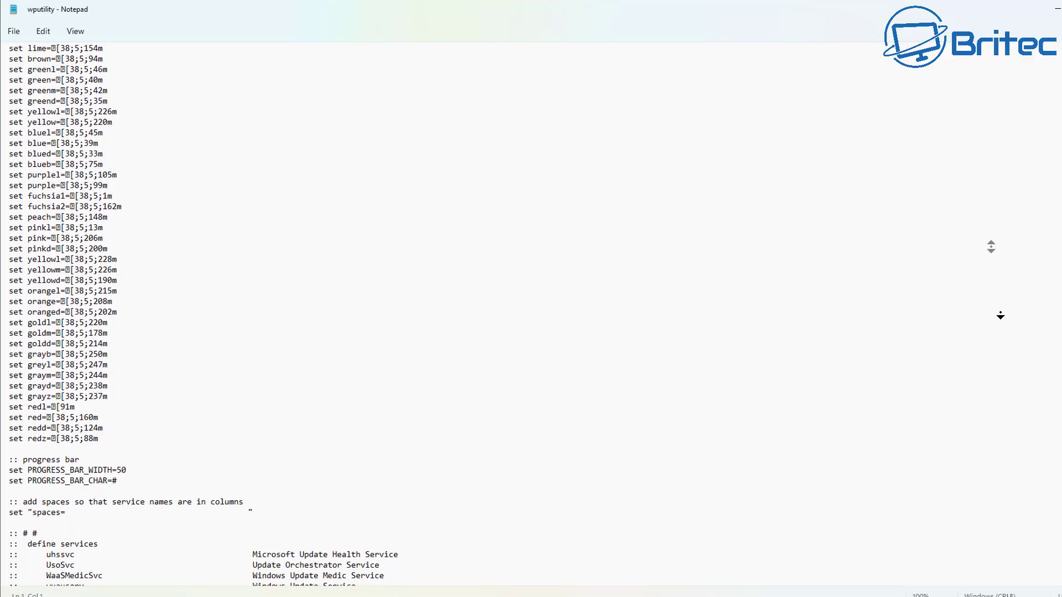
{"action": "scroll", "coordinate": [1000, 315], "scroll_direction": "down", "scroll_amount": 4}
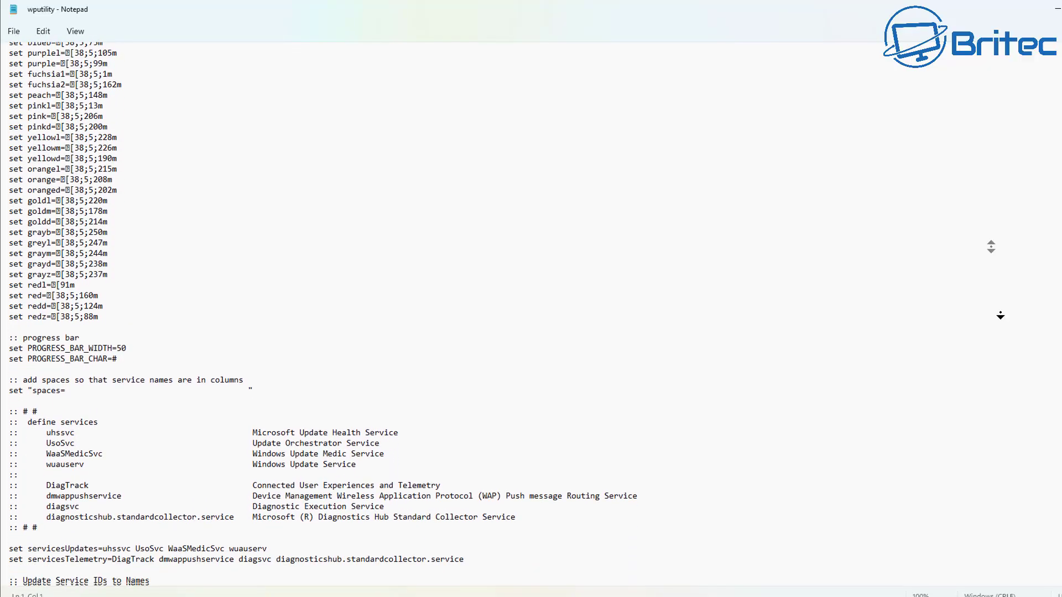
{"action": "scroll", "coordinate": [1000, 315], "scroll_direction": "down", "scroll_amount": 4}
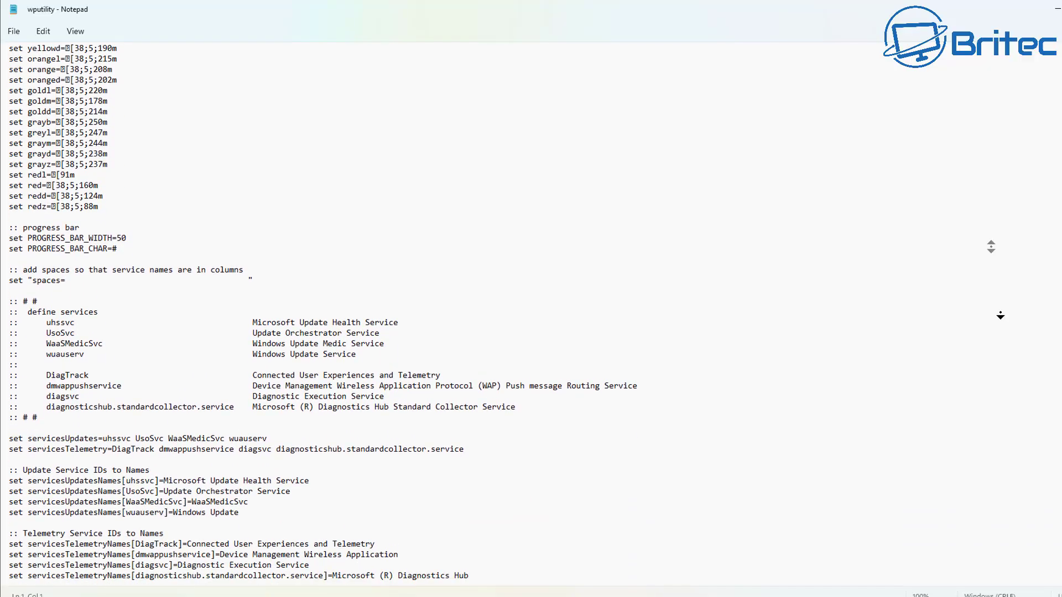
{"action": "scroll", "coordinate": [1000, 315], "scroll_direction": "down", "scroll_amount": 4}
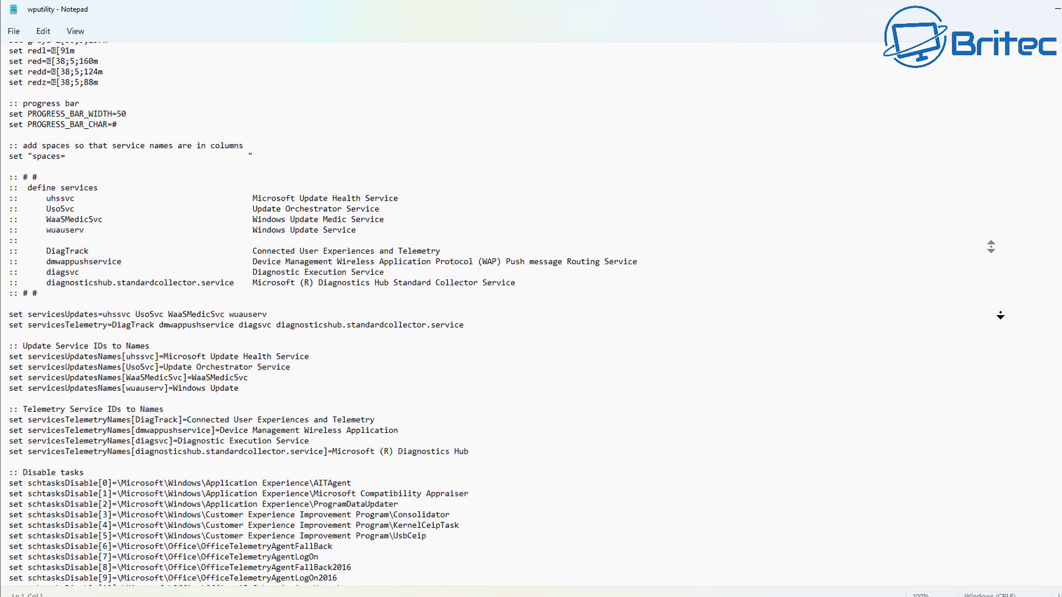
{"action": "scroll", "coordinate": [1001, 316], "scroll_direction": "down", "scroll_amount": 4}
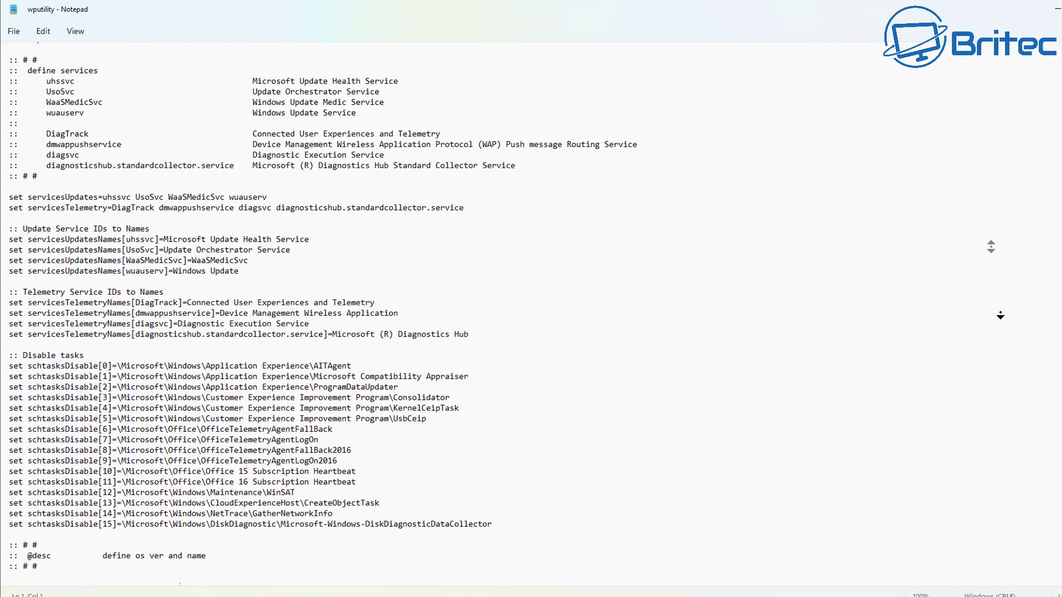
{"action": "scroll", "coordinate": [1000, 315], "scroll_direction": "down", "scroll_amount": 4}
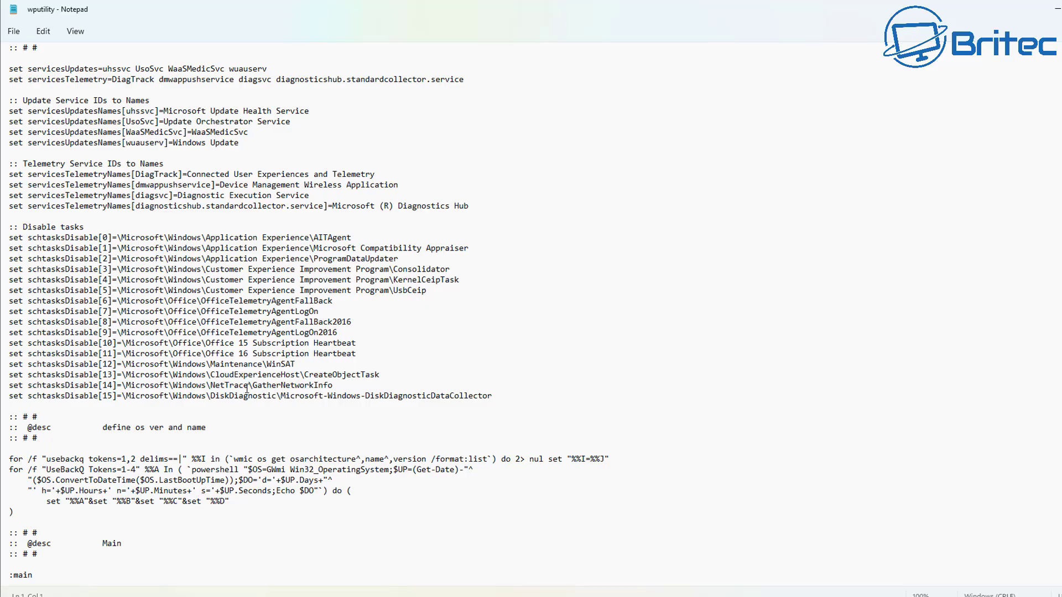
{"action": "scroll", "coordinate": [387, 367], "scroll_direction": "down", "scroll_amount": 10}
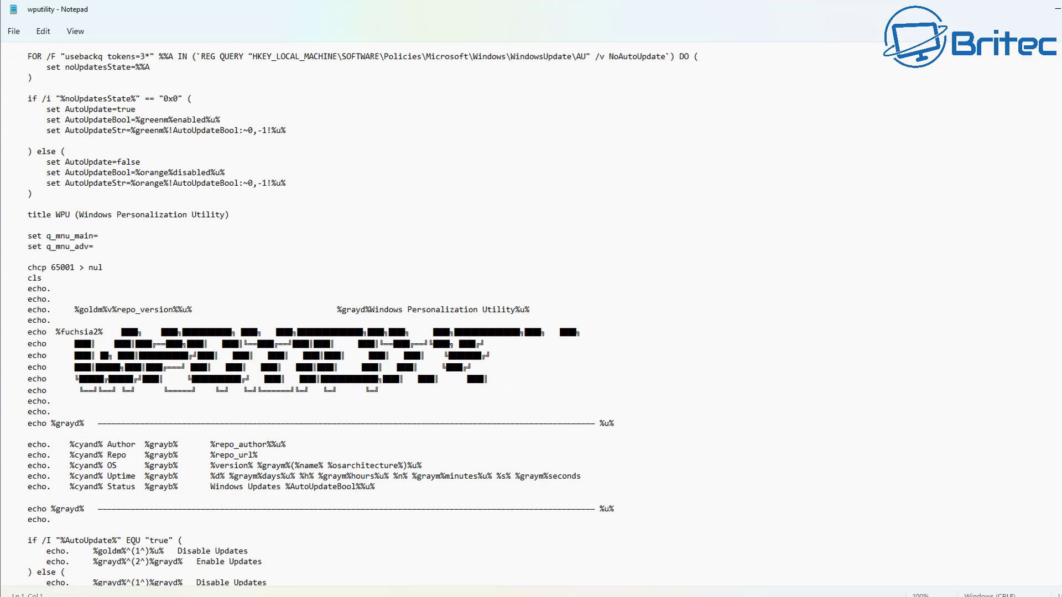
{"action": "scroll", "coordinate": [320, 314], "scroll_direction": "down", "scroll_amount": 11}
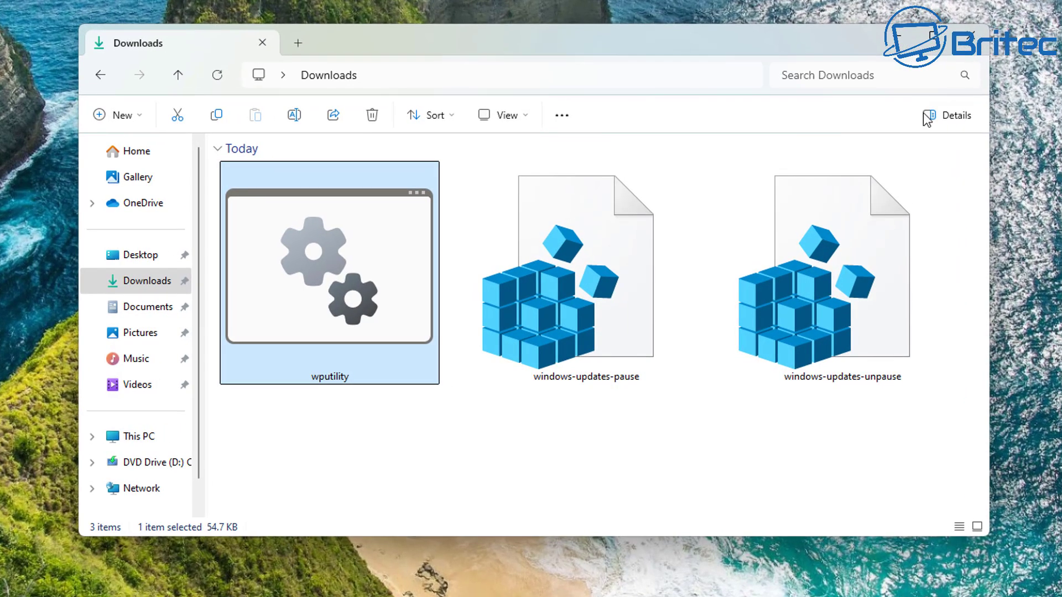
- Run wputility as administrator and allow it to make changes to the device
{"action": "right_click", "coordinate": [321, 278]}
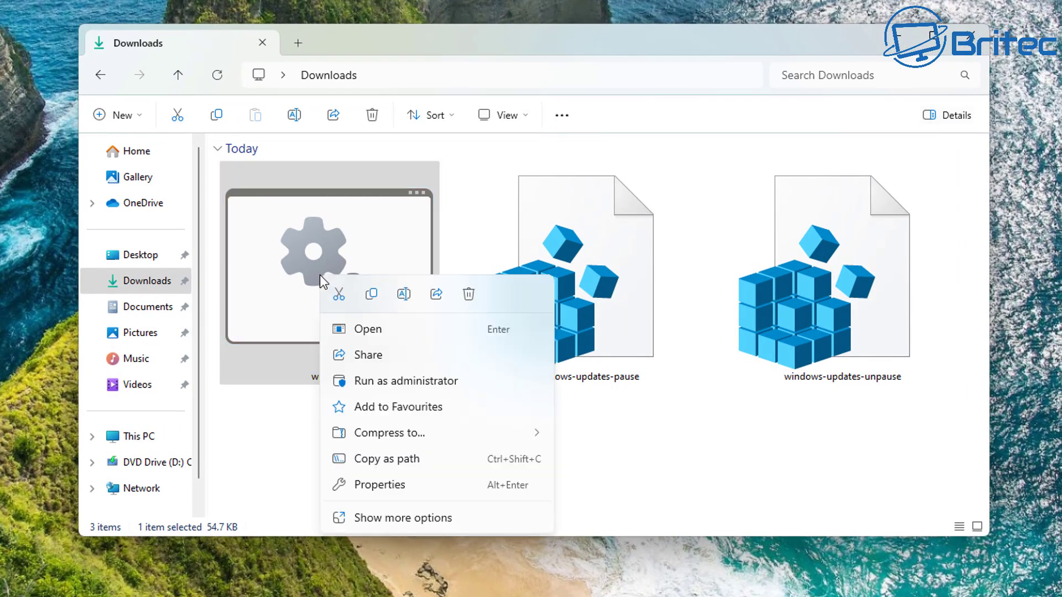
{"action": "left_click", "coordinate": [418, 383]}
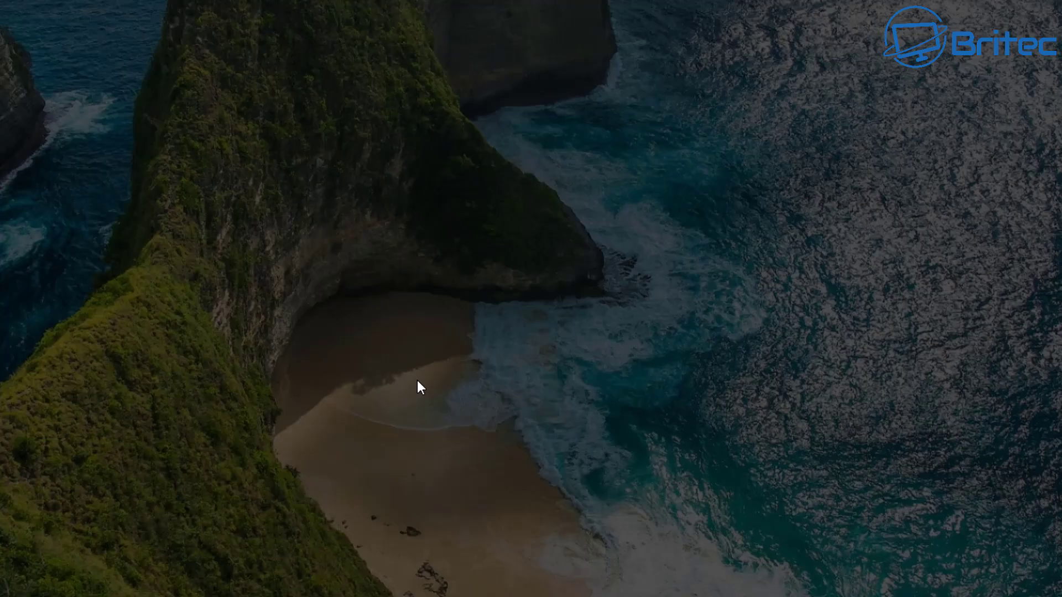
{"action": "left_click", "coordinate": [444, 415]}
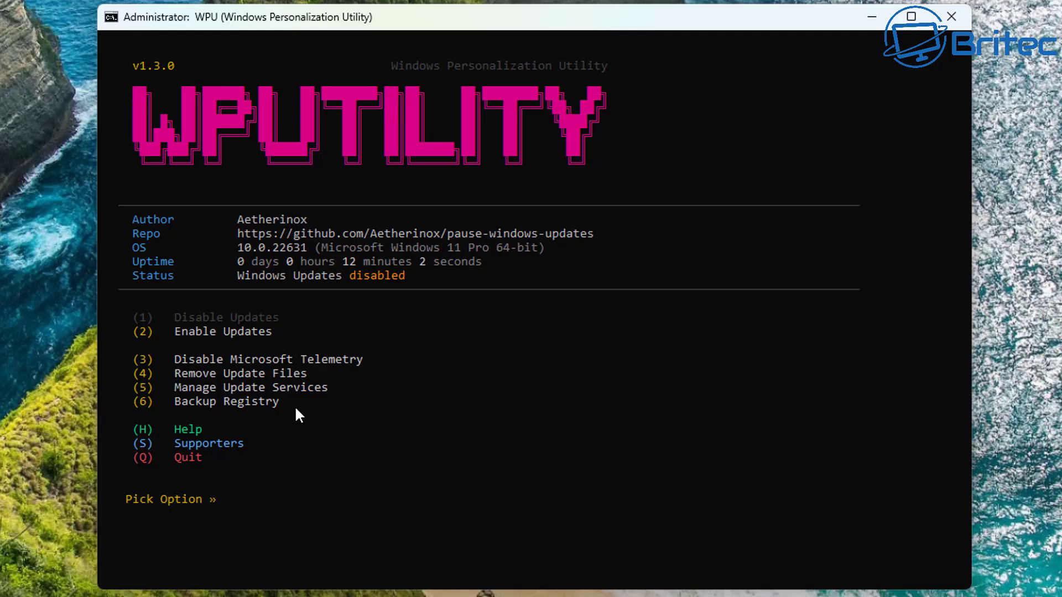
- Back up the registry with option 6 and return to the utility's main menu once the export finishes
{"action": "type", "text": "6"}
{"action": "key", "text": "Return"}
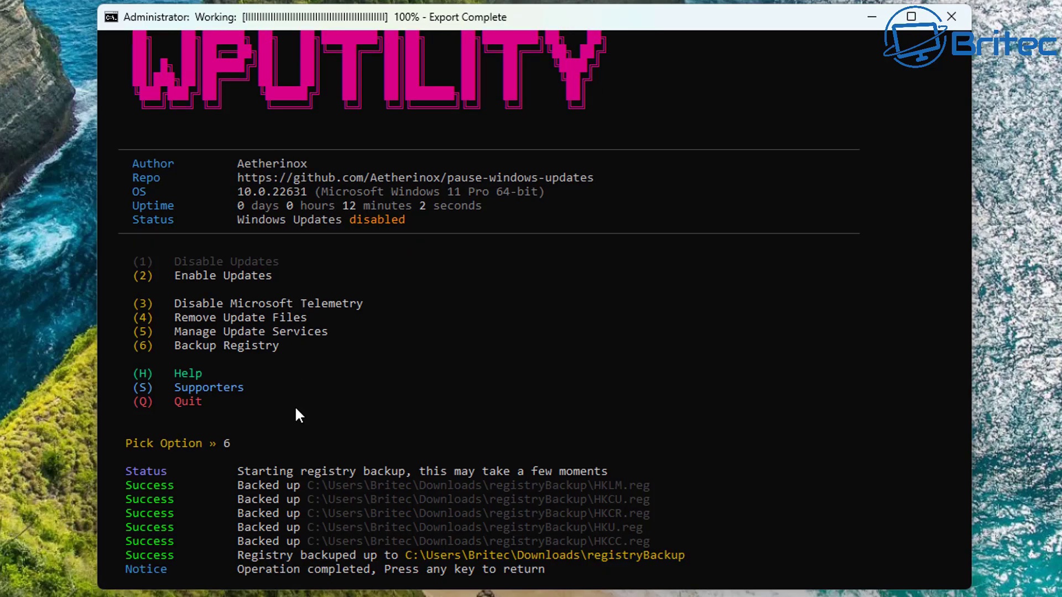
{"action": "key", "text": "Return"}
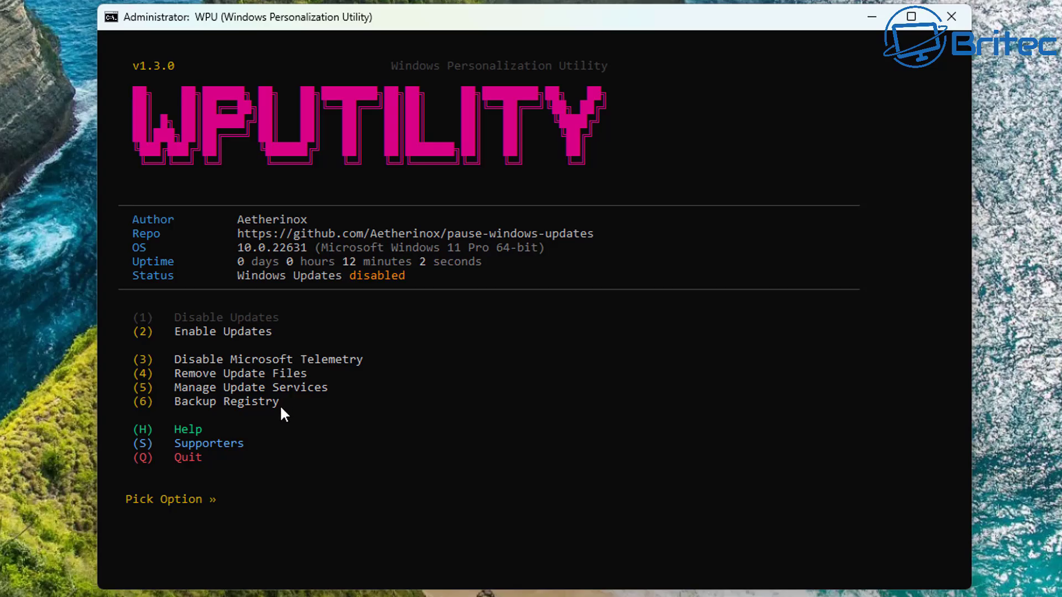
- Disable Microsoft telemetry with option 3 and return to the utility's main menu
{"action": "type", "text": "3"}
{"action": "key", "text": "Return"}
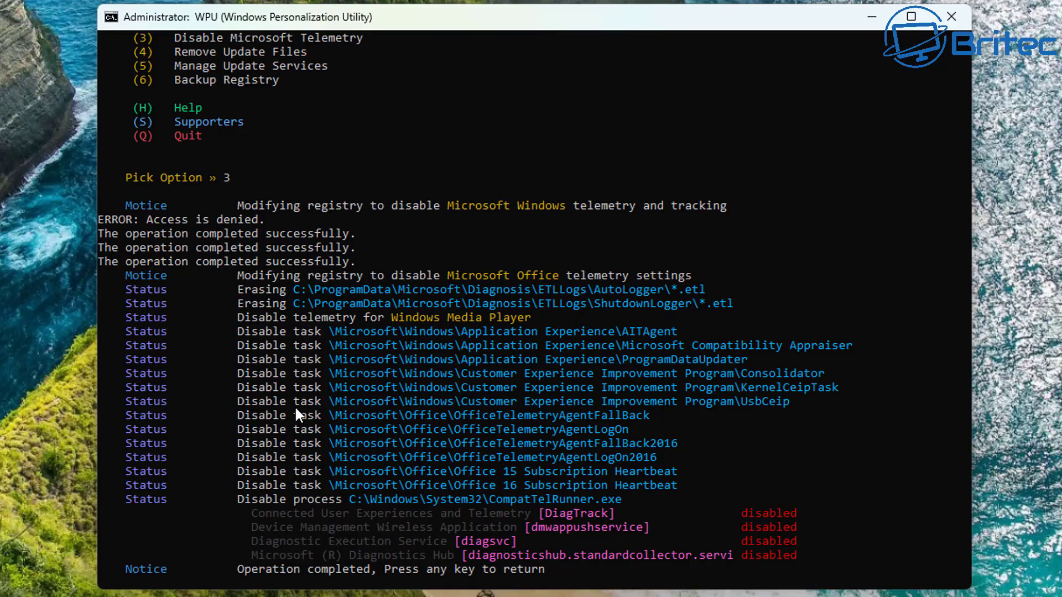
{"action": "key", "text": "Return"}
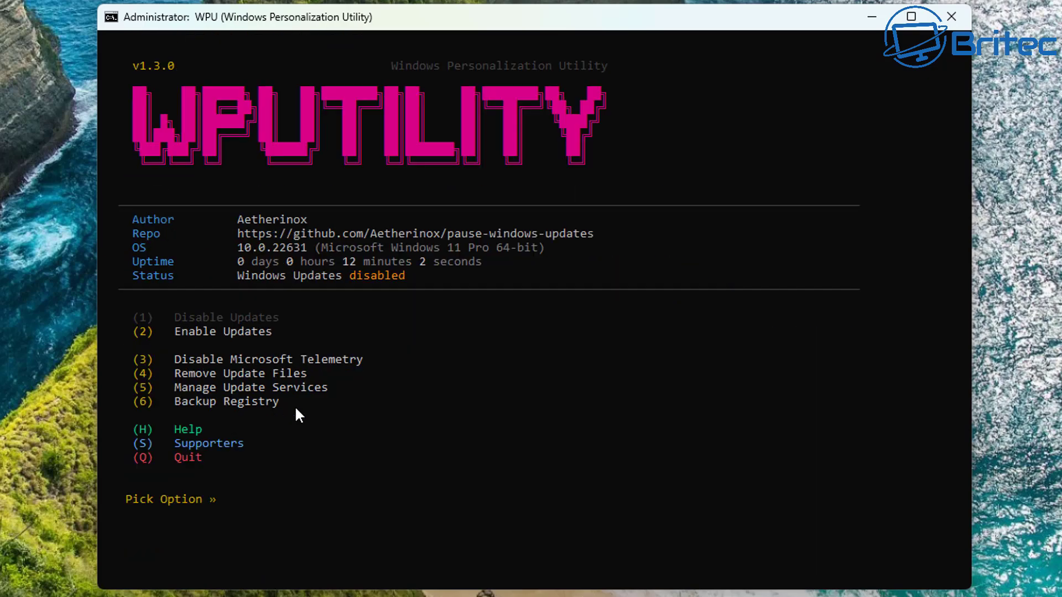
- Switch Windows updates on with option 2 and back off with option 1, and delete the stored update files in c:\windows\softwaredistribution
{"action": "key", "text": "2"}
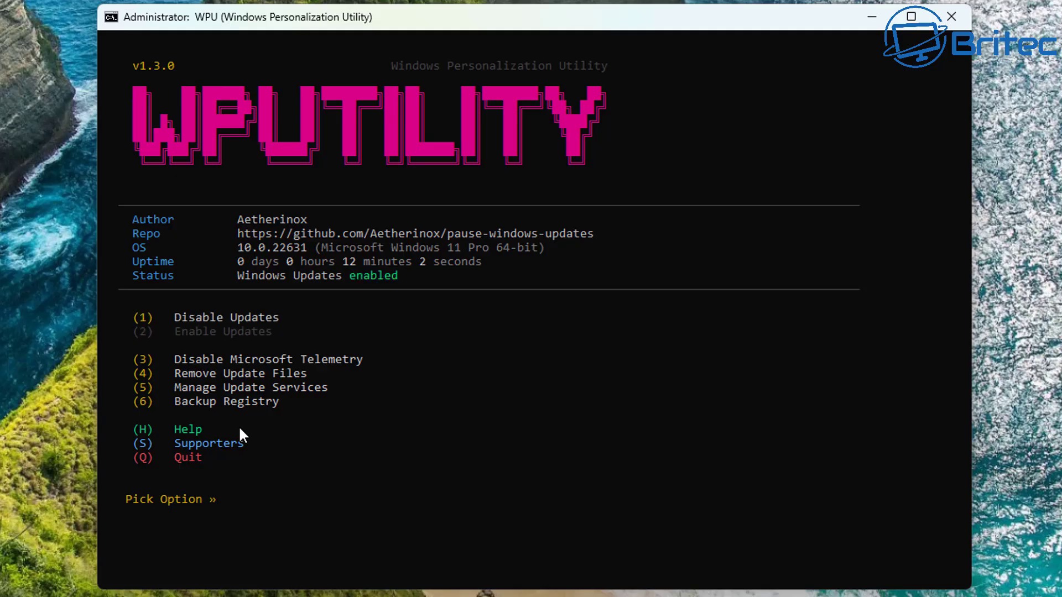
{"action": "key", "text": "1"}
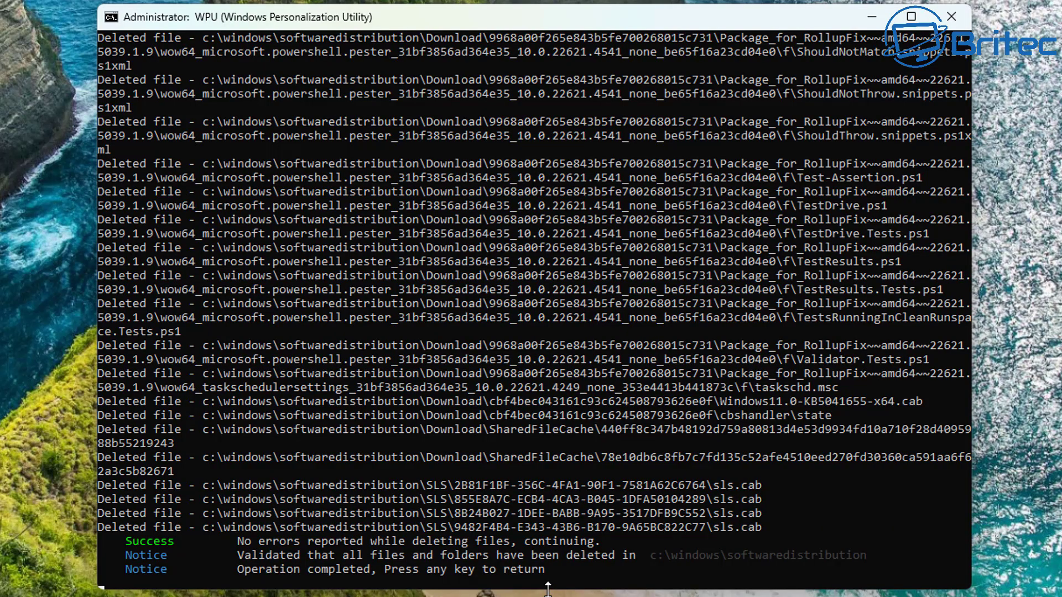
{"action": "key", "text": "Return"}
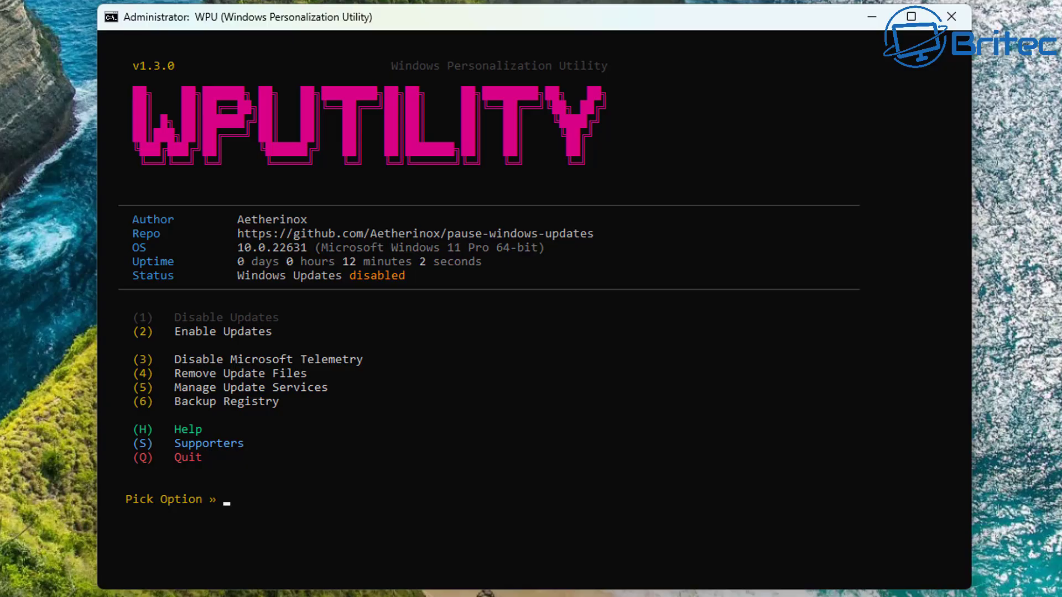
- Check the Windows Update page in Windows Settings, and close Settings to return to the utility
{"action": "key", "text": "super"}
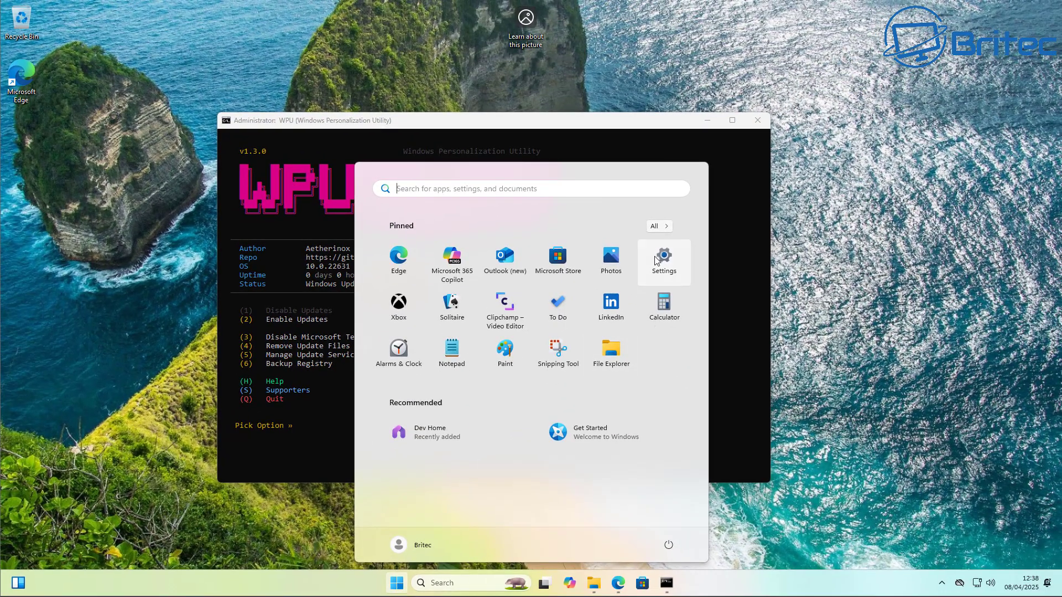
{"action": "left_click", "coordinate": [656, 260]}
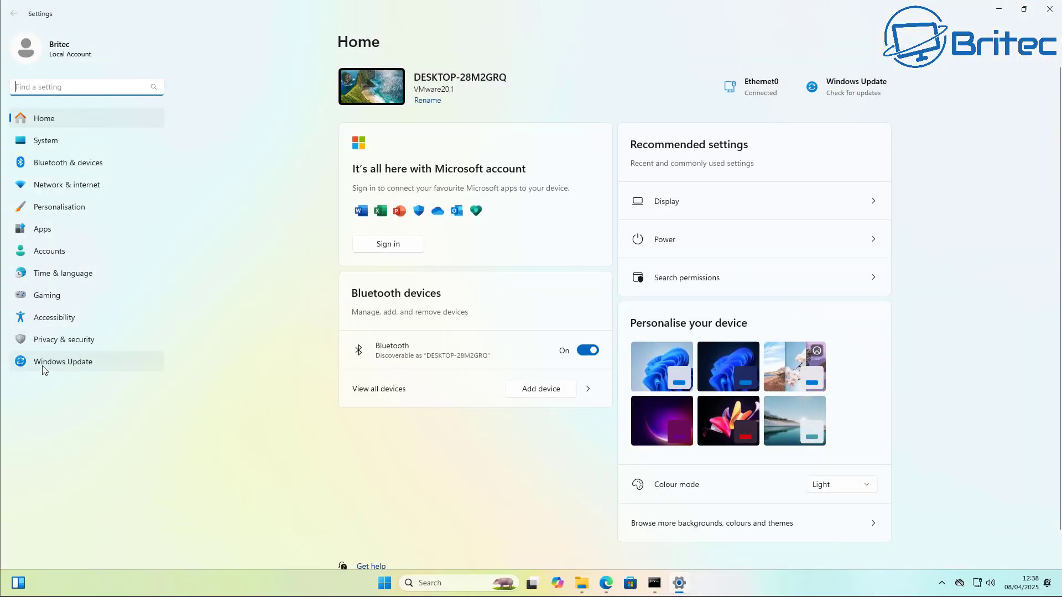
{"action": "left_click", "coordinate": [45, 365]}
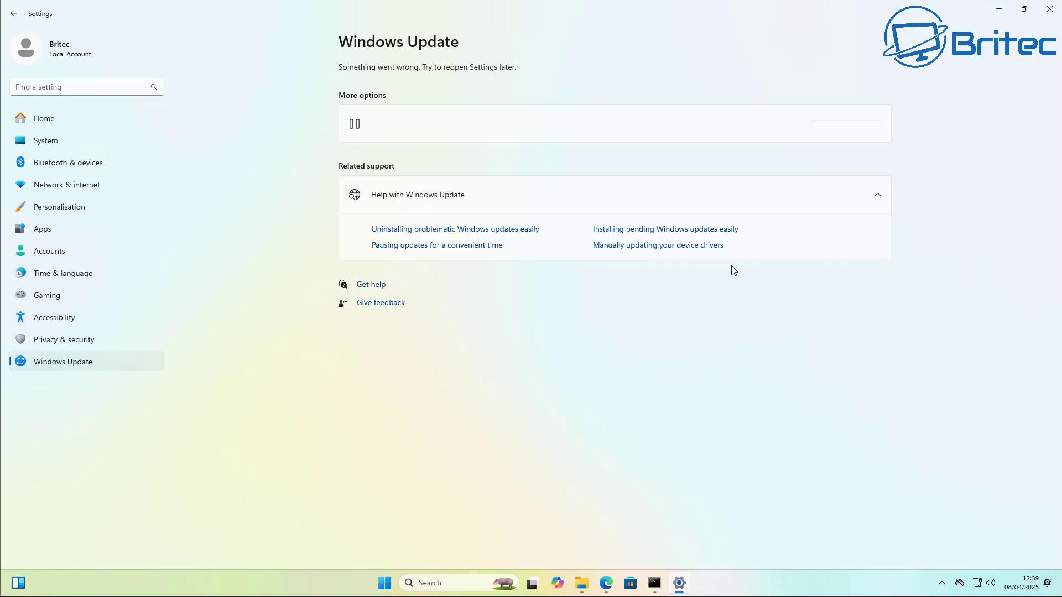
{"action": "left_click", "coordinate": [1051, 16]}
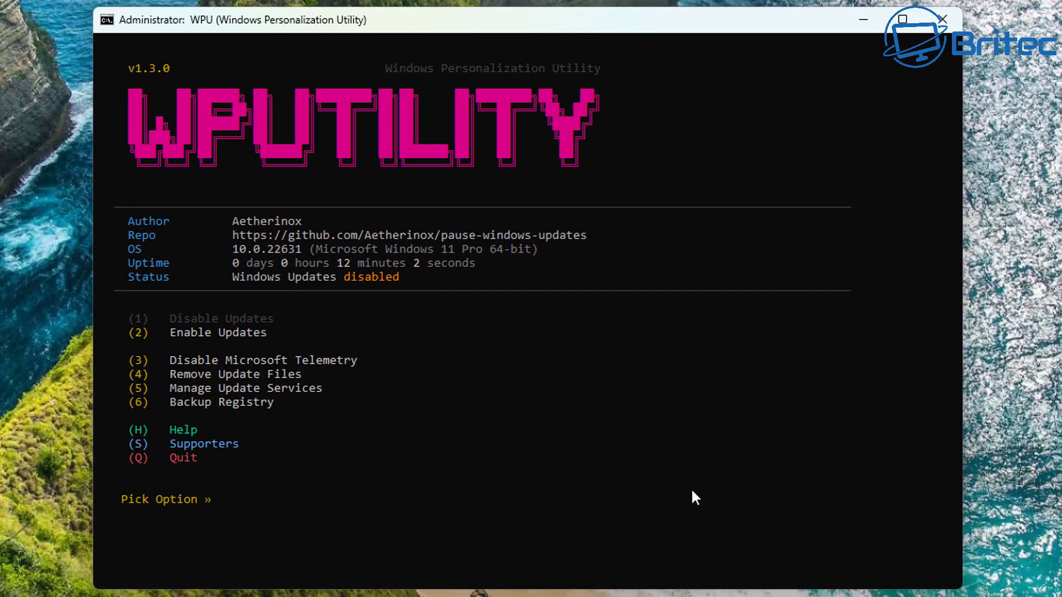
- Enable the Windows Update services with option 2 and return to the utility's main menu
{"action": "left_click", "coordinate": [691, 487]}
{"action": "type", "text": "2"}
{"action": "key", "text": "Return"}
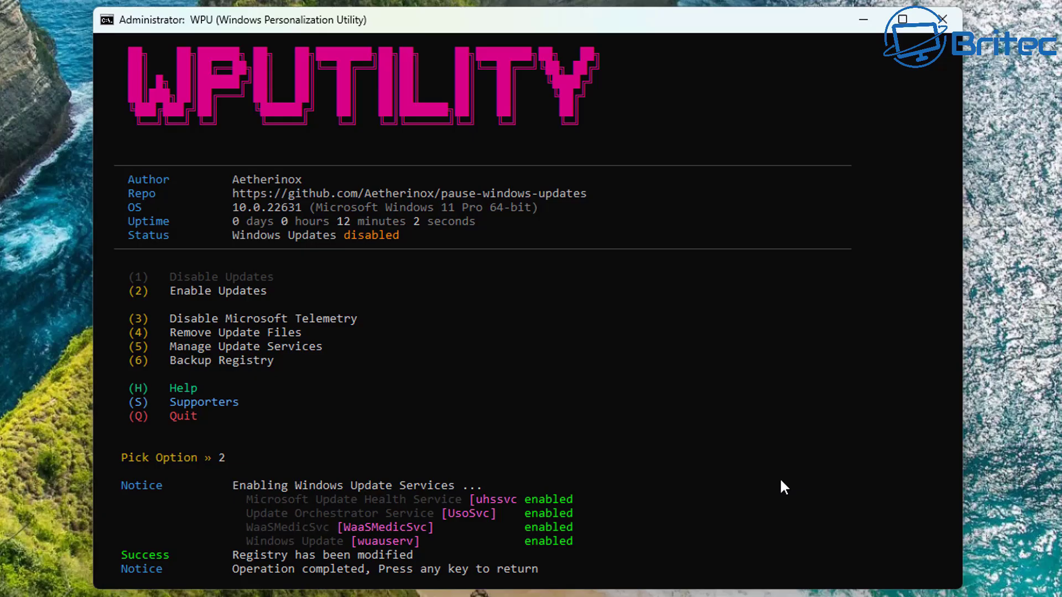
{"action": "key", "text": "Return"}
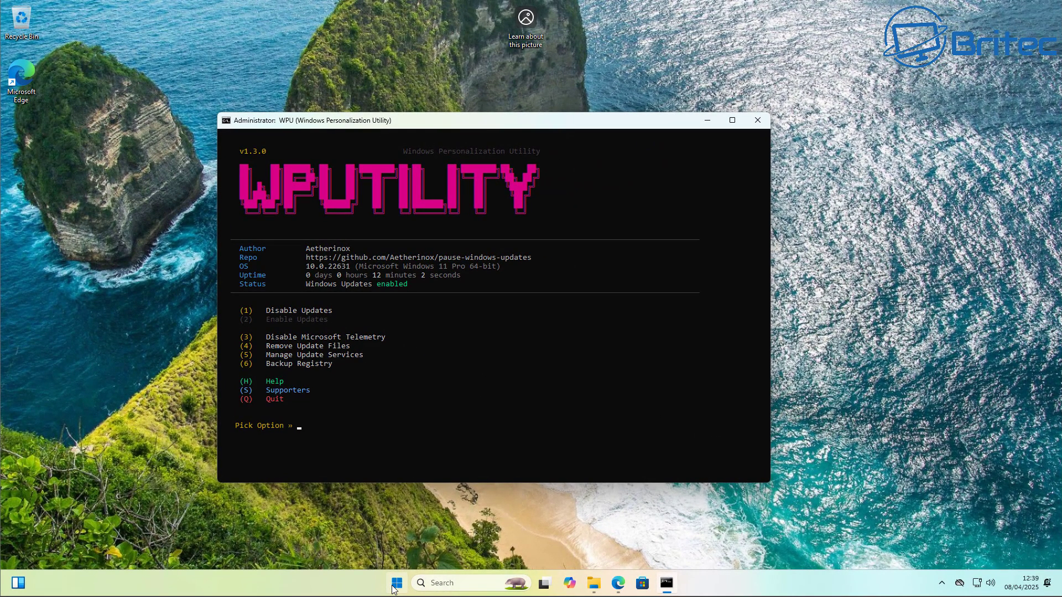
- Open the Windows Update page in Windows Settings and examine the update list and its installation status
{"action": "left_click", "coordinate": [396, 583]}
{"action": "left_click", "coordinate": [665, 260]}
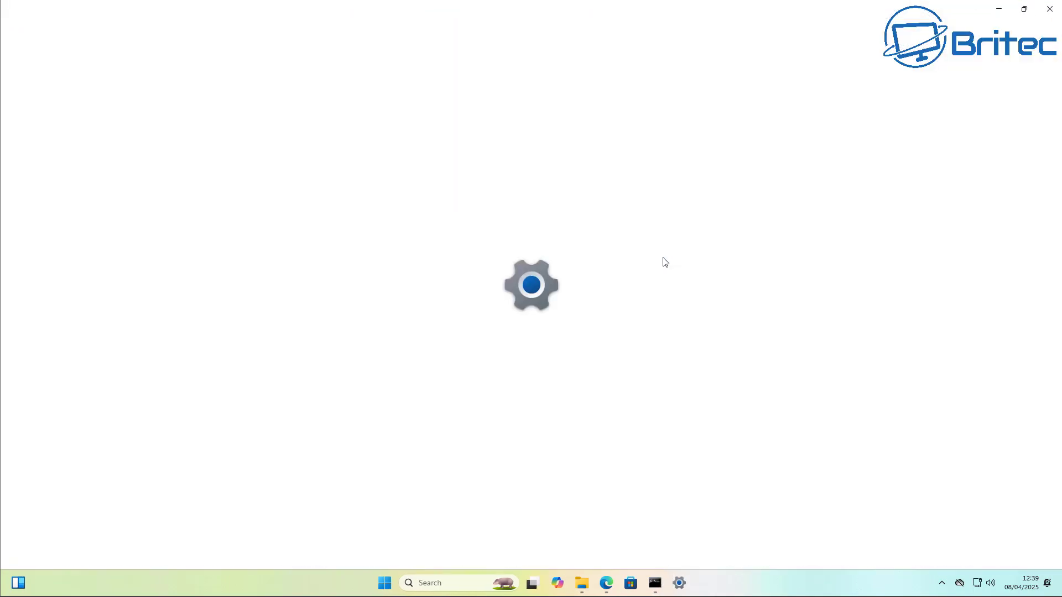
{"action": "left_click", "coordinate": [79, 366]}
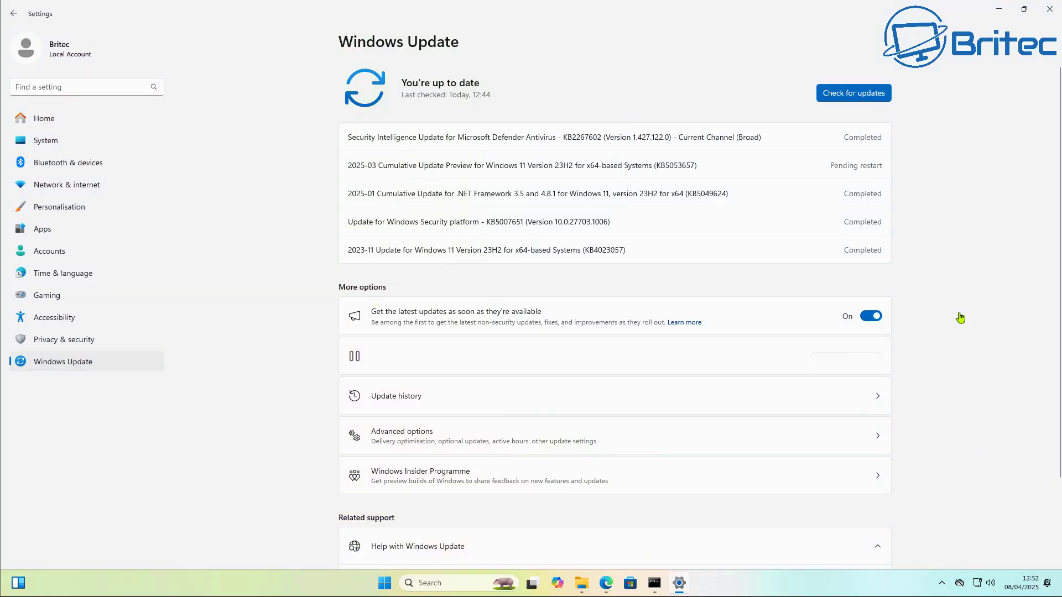
- Restart the computer to finish the pending cumulative update
{"action": "left_click", "coordinate": [385, 584]}
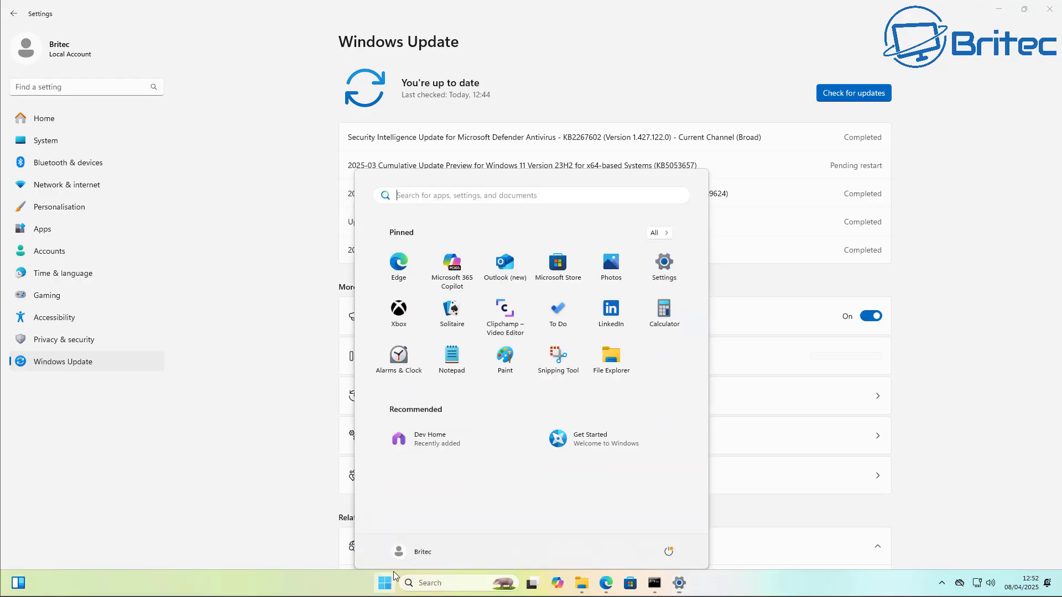
{"action": "left_click", "coordinate": [668, 544]}
{"action": "left_click", "coordinate": [669, 503]}
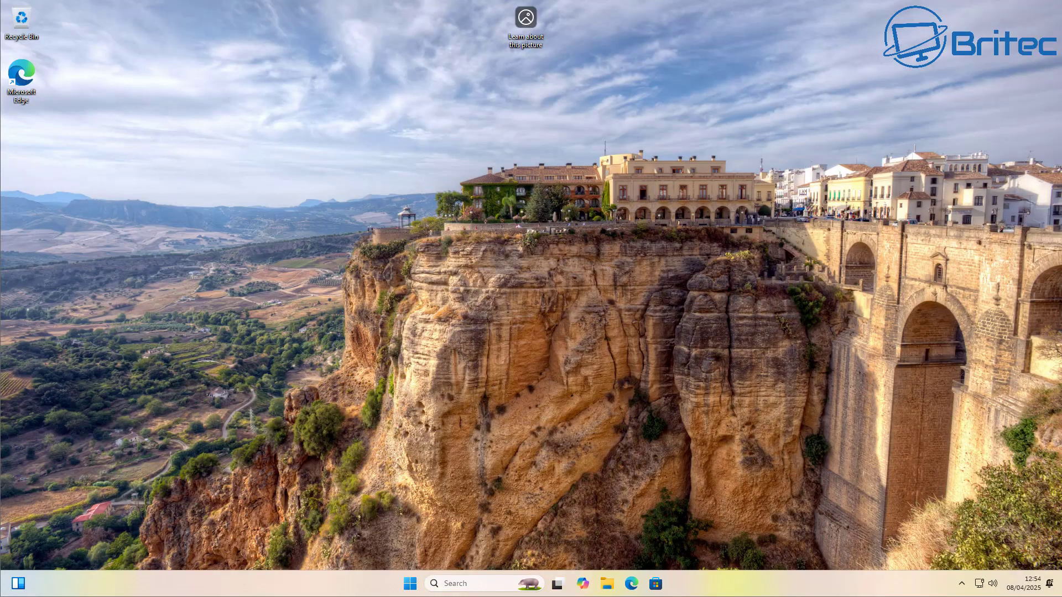
- Reopen the Windows Update page in Windows Settings and examine the pause status and the available pause extension lengths
{"action": "left_click", "coordinate": [410, 583]}
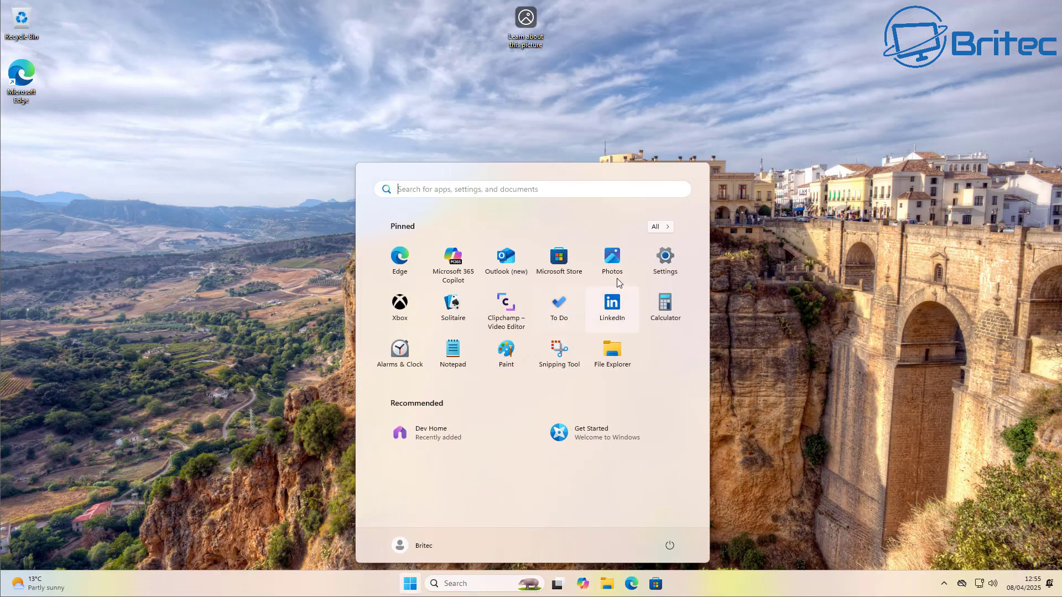
{"action": "left_click", "coordinate": [664, 260]}
{"action": "left_click", "coordinate": [72, 362]}
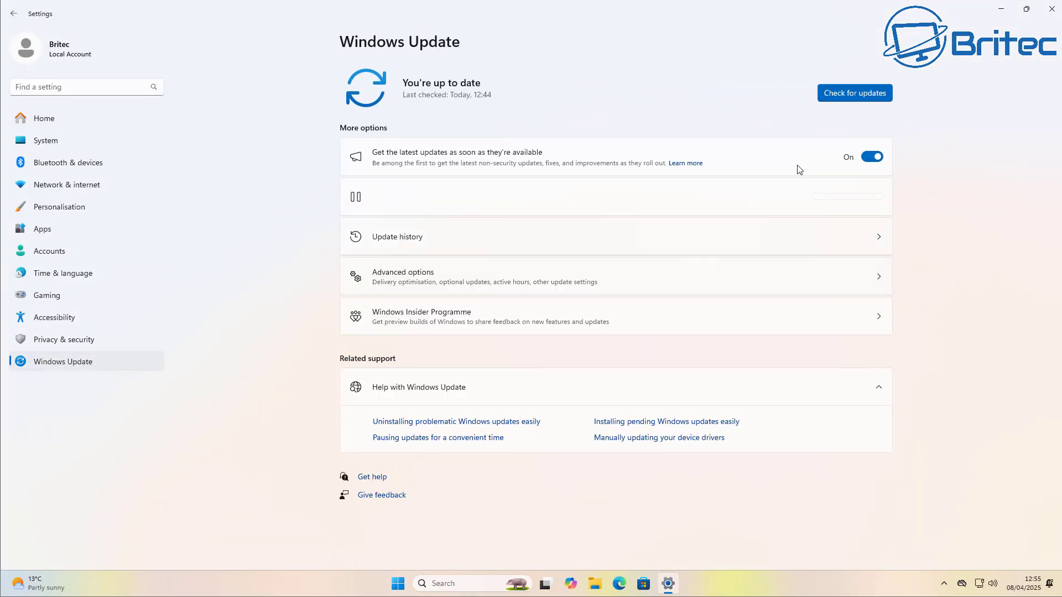
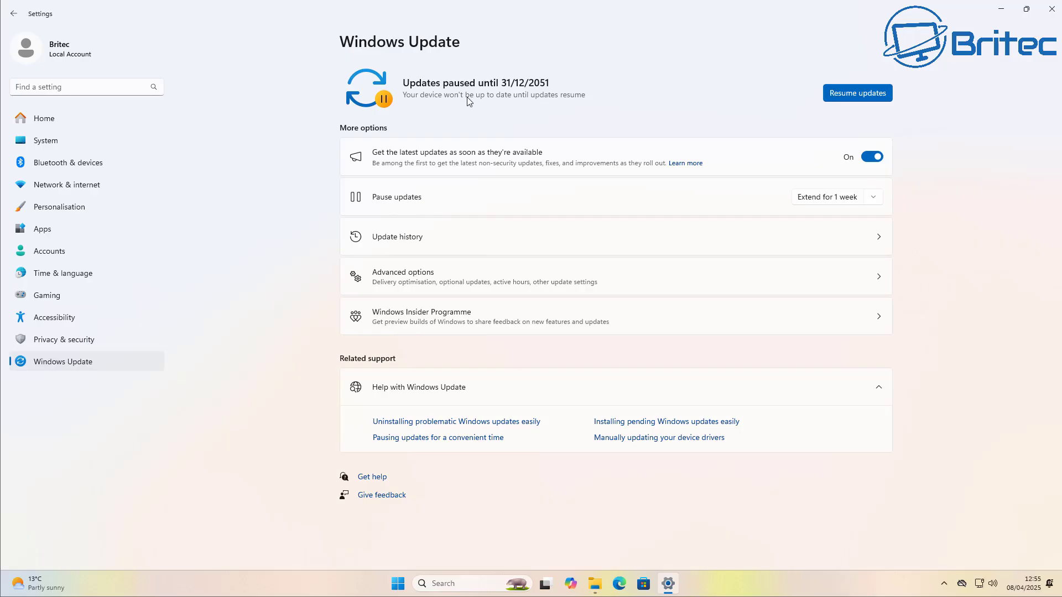
{"action": "left_click", "coordinate": [878, 205]}
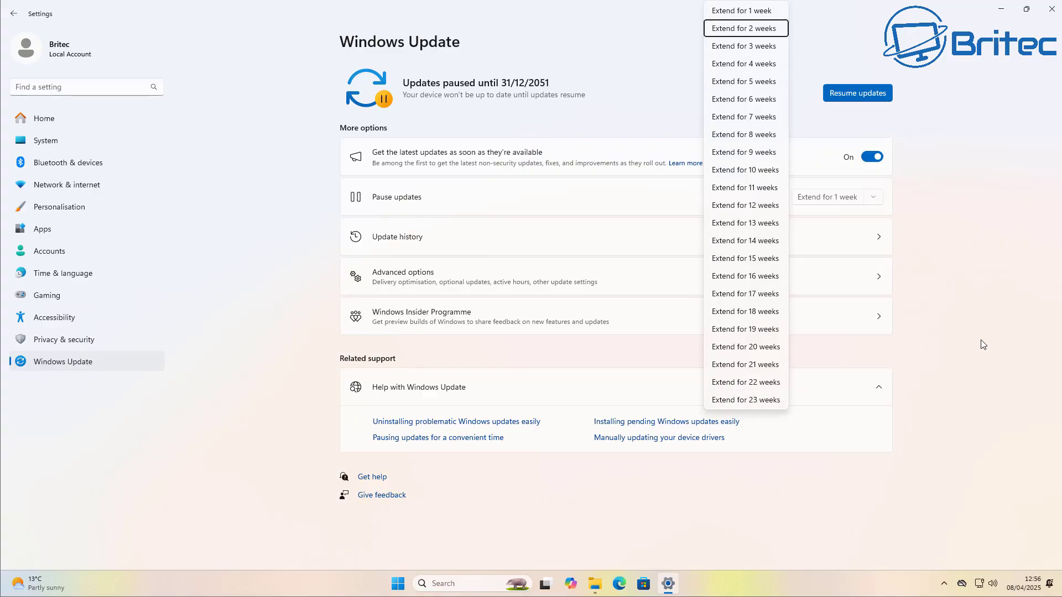
{"action": "key", "text": "Escape"}
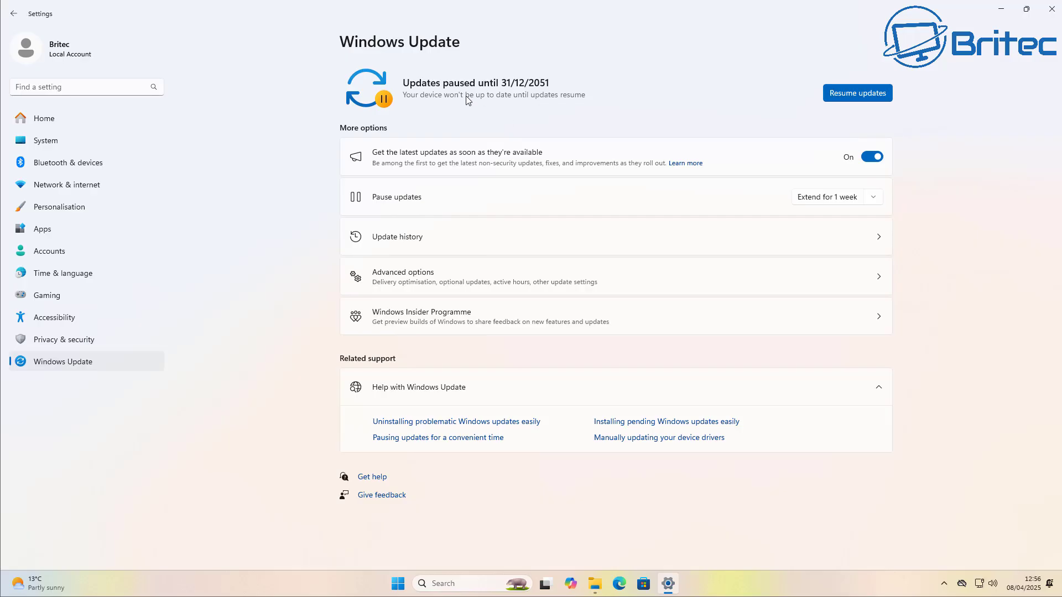
- Resume the paused Windows updates so the device checks for new ones, and close Settings
{"action": "left_click", "coordinate": [857, 92]}
{"action": "left_click", "coordinate": [860, 89]}
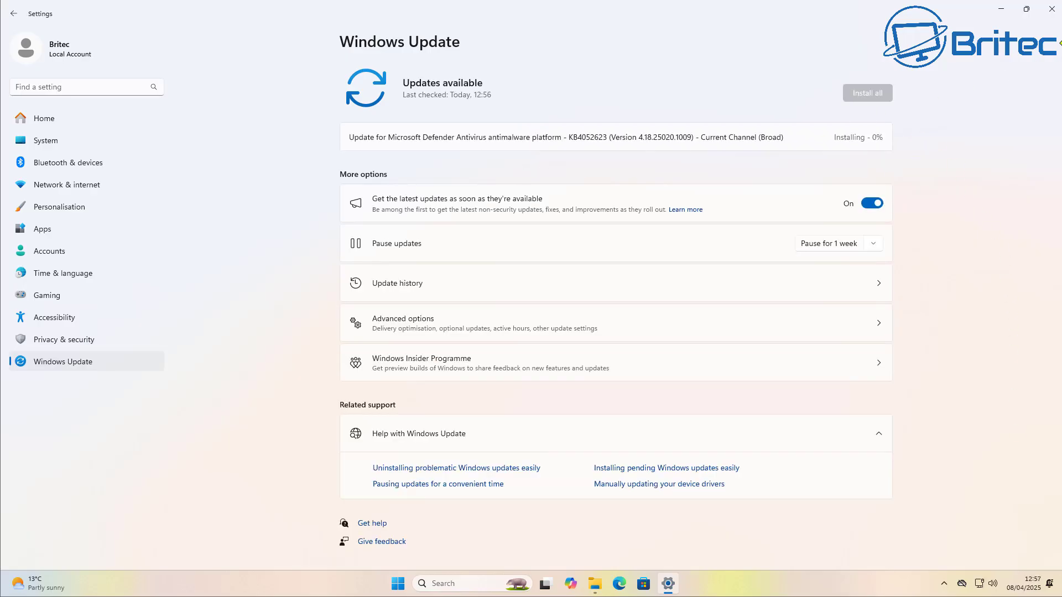
{"action": "left_click", "coordinate": [1051, 9]}
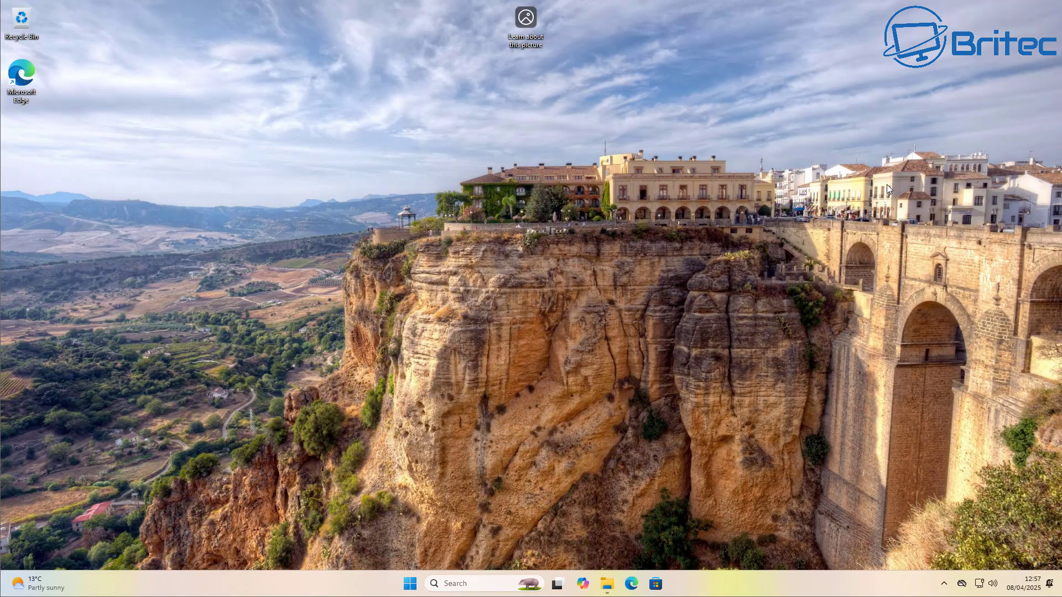